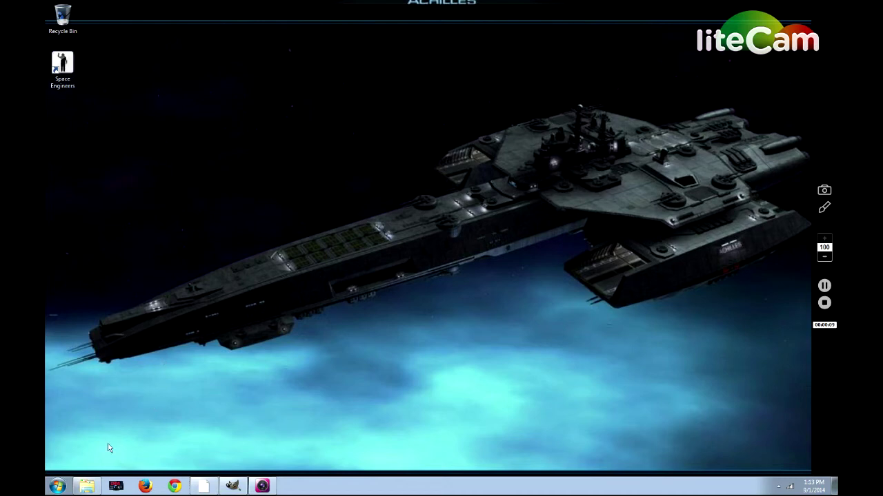
Step: Switch to Steam and open the library's games list
left_click(48, 488)
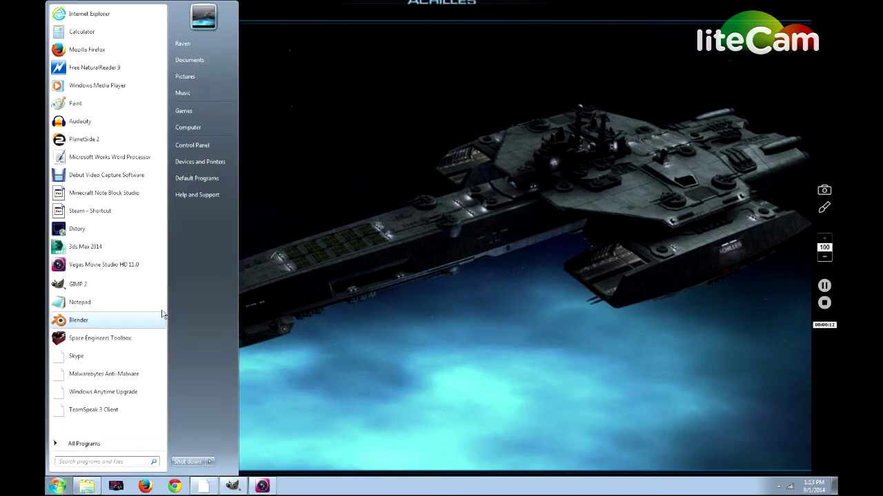
left_click(550, 299)
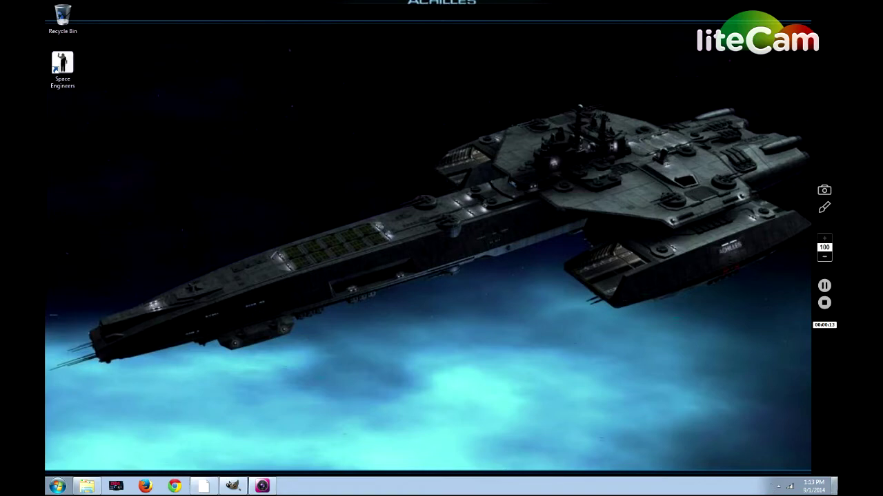
left_click(778, 486)
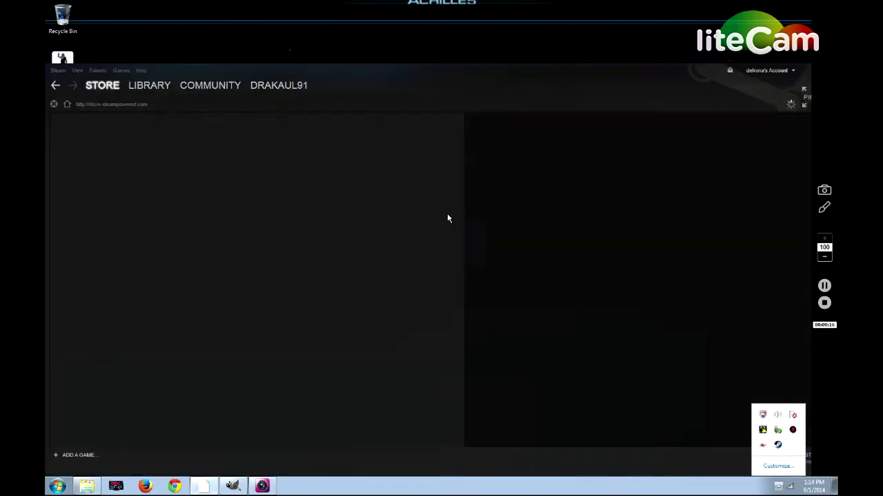
mouse_move(148, 89)
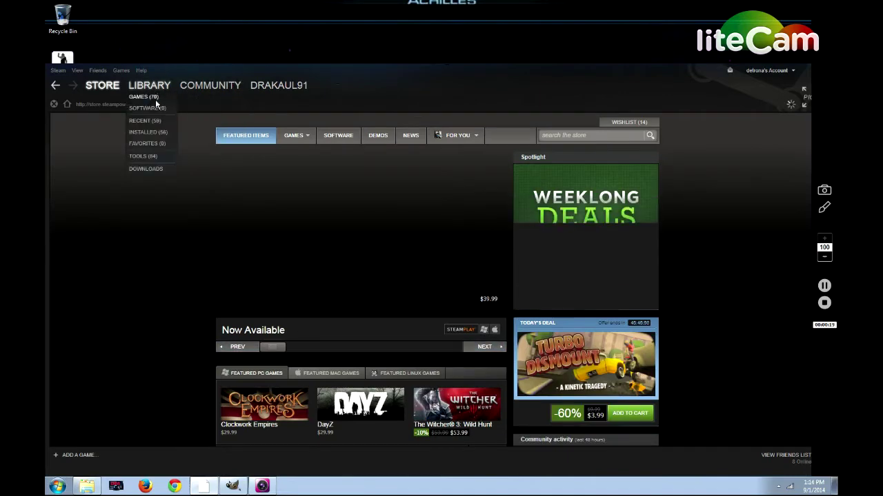
left_click(155, 99)
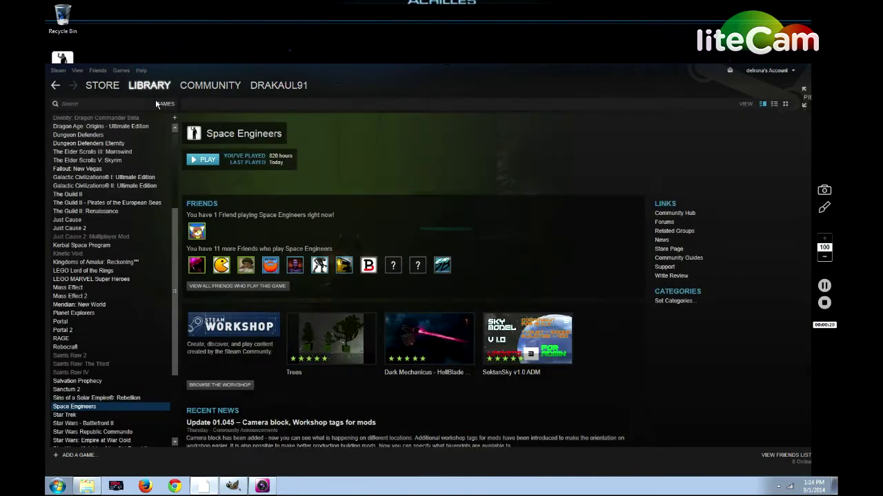
Step: Browse to the Space Engineers installation folder through the game's local files properties in Steam
right_click(94, 407)
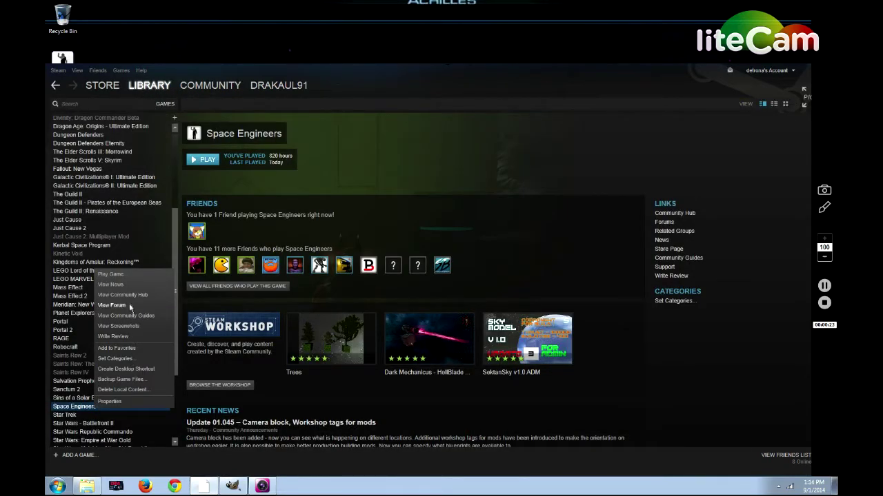
left_click(110, 402)
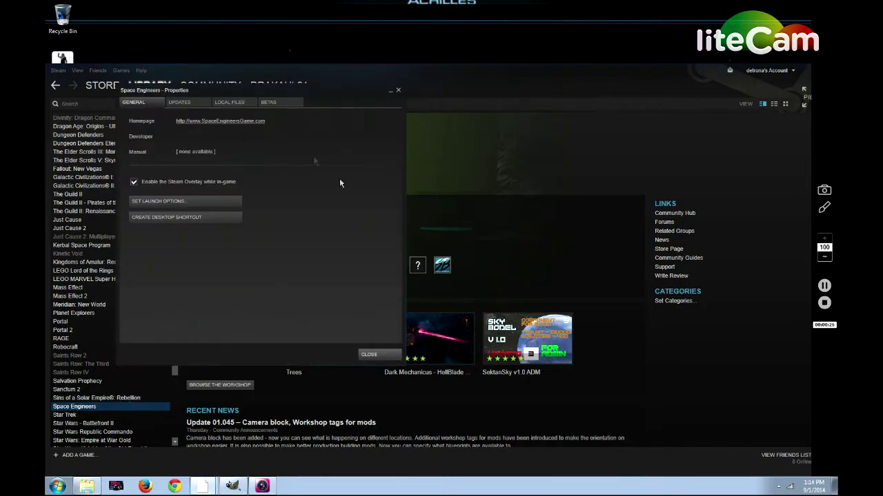
left_click(233, 102)
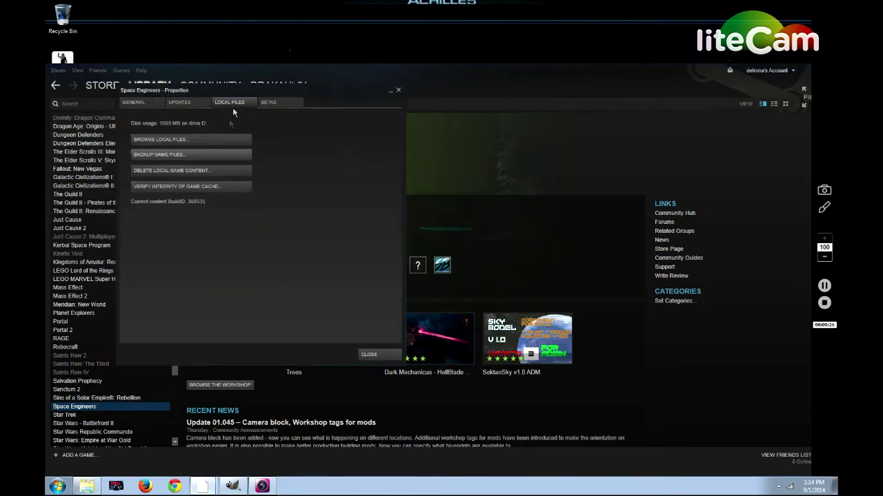
left_click(190, 139)
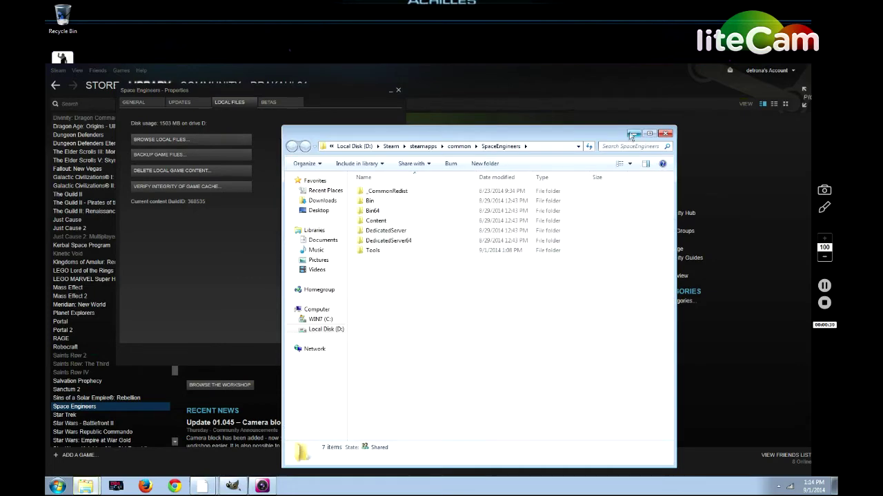
Step: Move the SpaceEngineers folder window aside and close the game's properties dialog and the Steam window
left_click(649, 134)
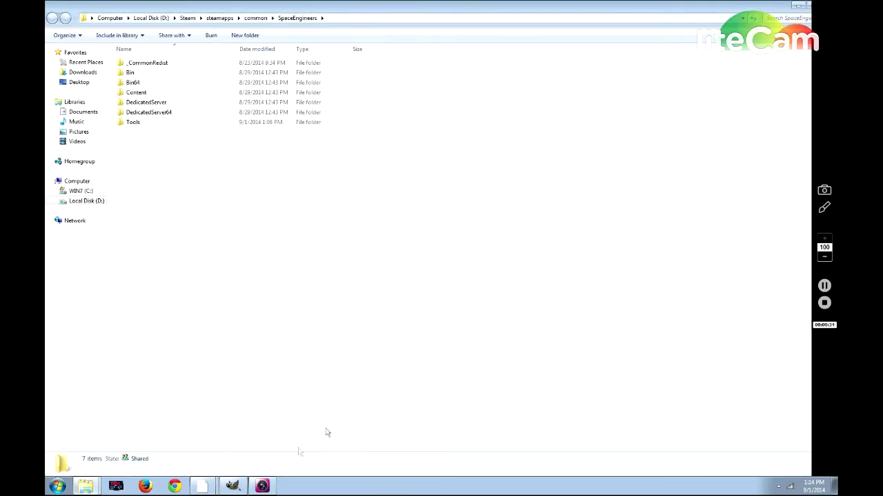
left_click_drag(594, 7, 695, 27)
left_click(398, 91)
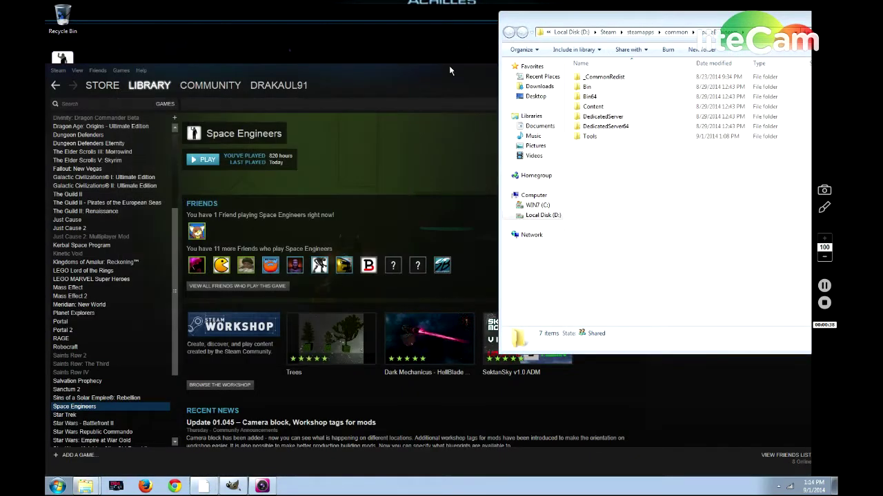
left_click(449, 71)
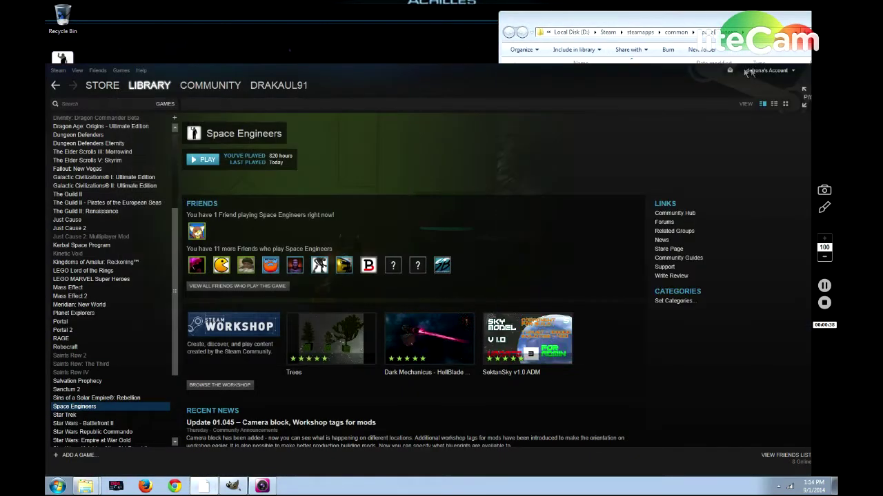
double_click(677, 76)
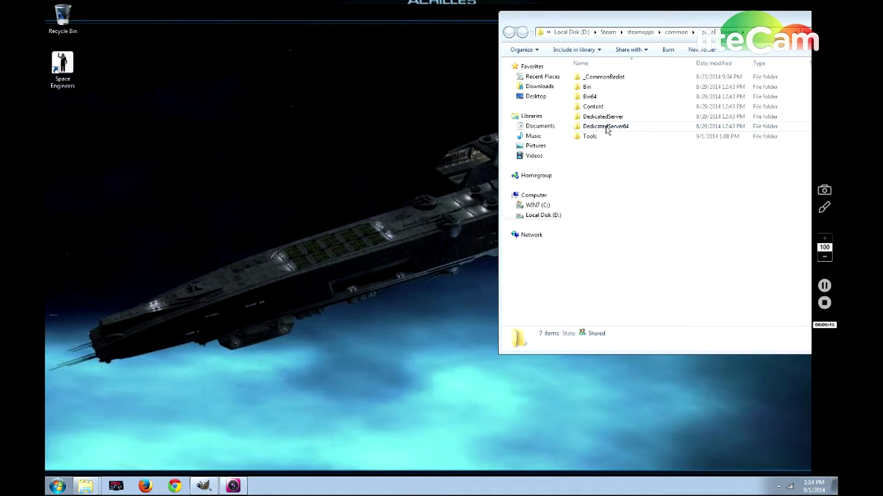
Step: Open the Tools folder inside the SpaceEngineers folder
left_click(590, 137)
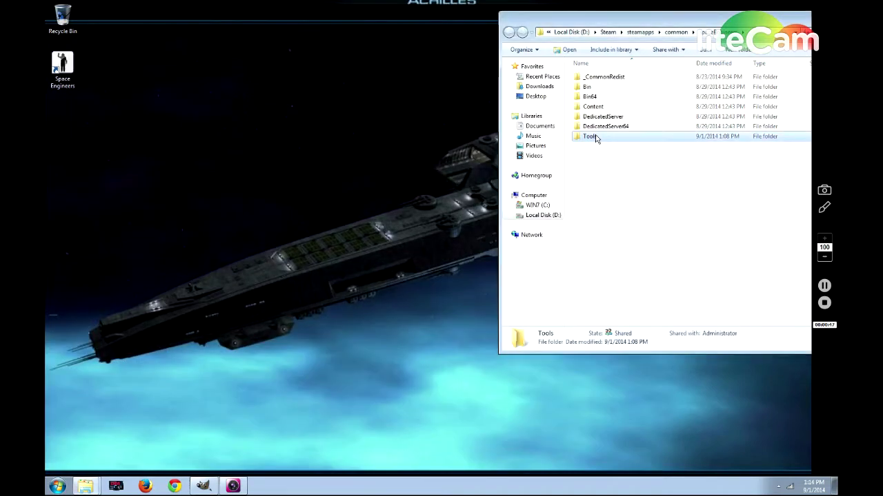
key("F2")
double_click(621, 136)
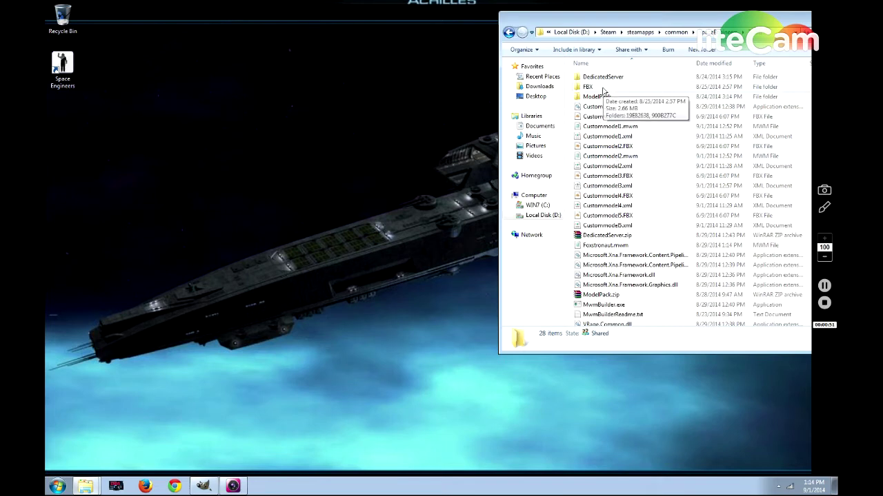
Step: Open the Astronaut folder under ModelPack, Models, Characters within the Tools folder
left_click(607, 296)
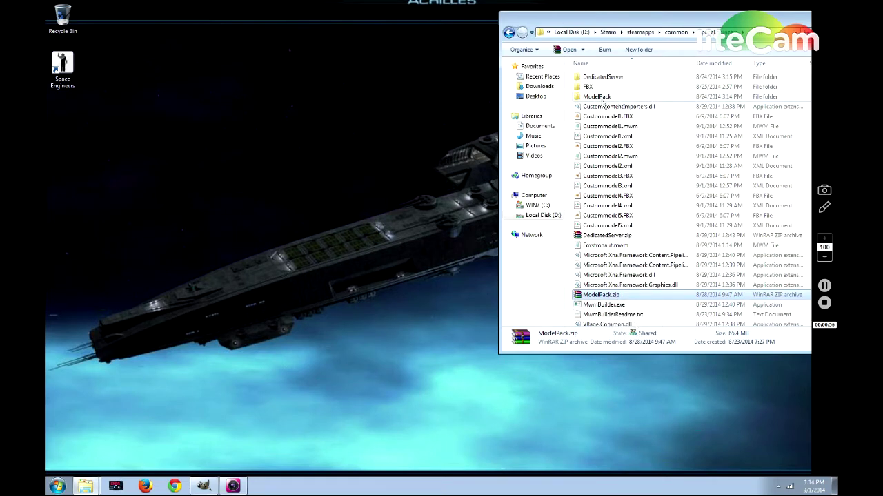
double_click(599, 97)
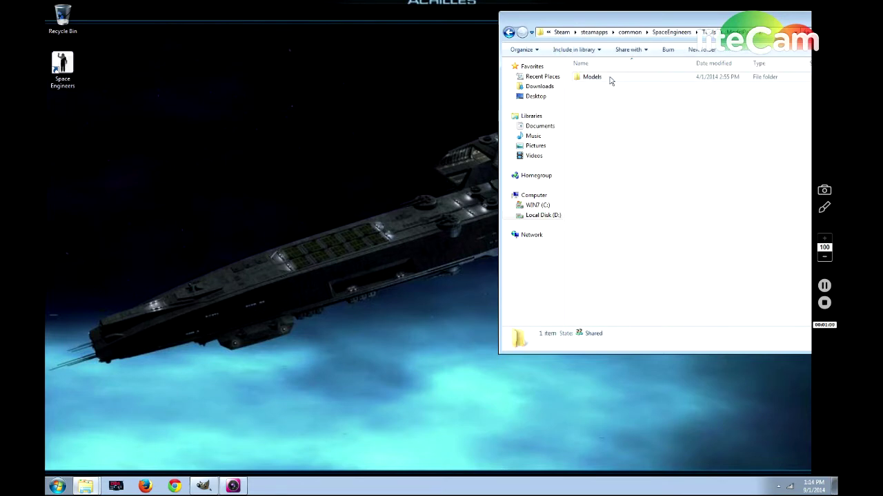
left_click(609, 78)
double_click(628, 78)
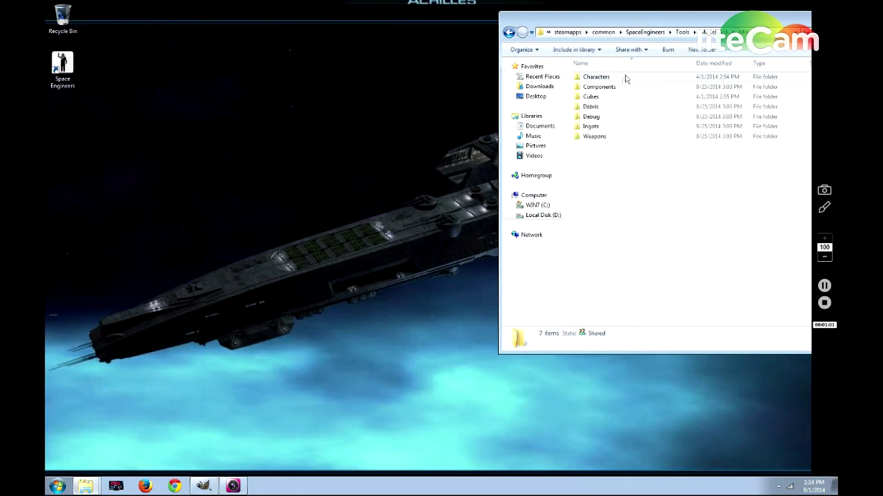
double_click(623, 80)
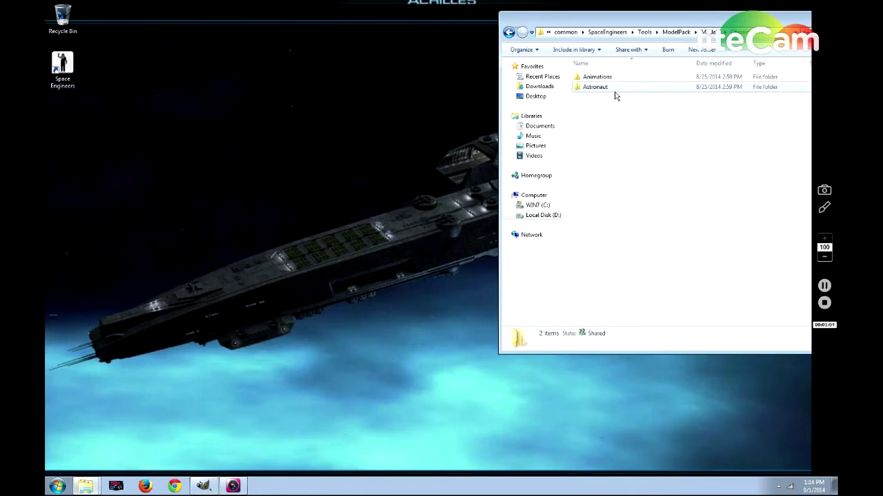
left_click(613, 88)
double_click(626, 88)
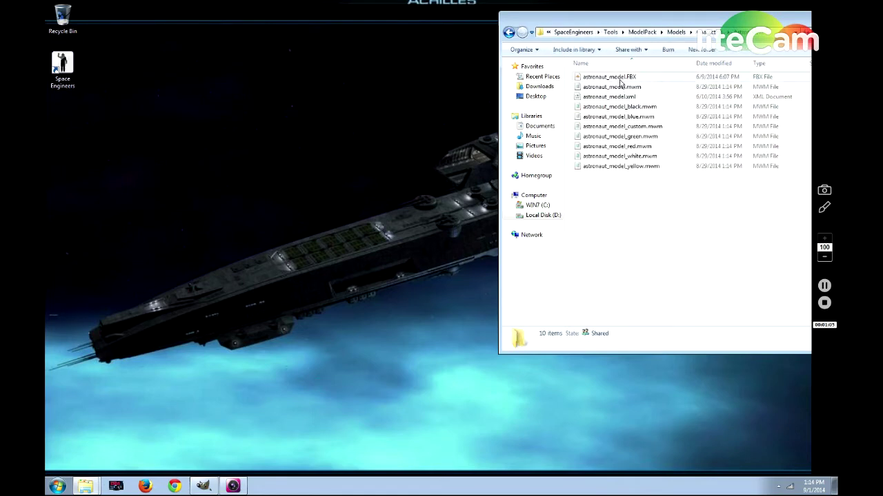
Step: Copy astronaut_model.FBX from the Astronaut folder and paste it into the Tools folder
left_click(617, 77)
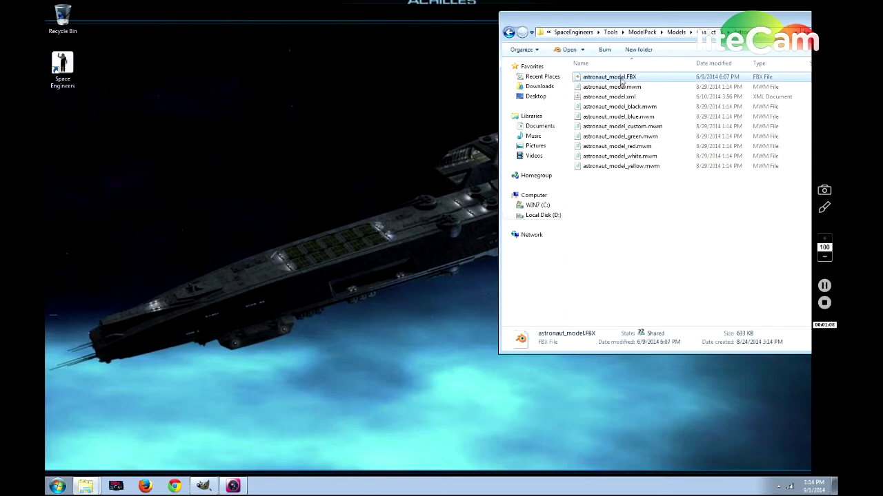
right_click(622, 81)
left_click(646, 232)
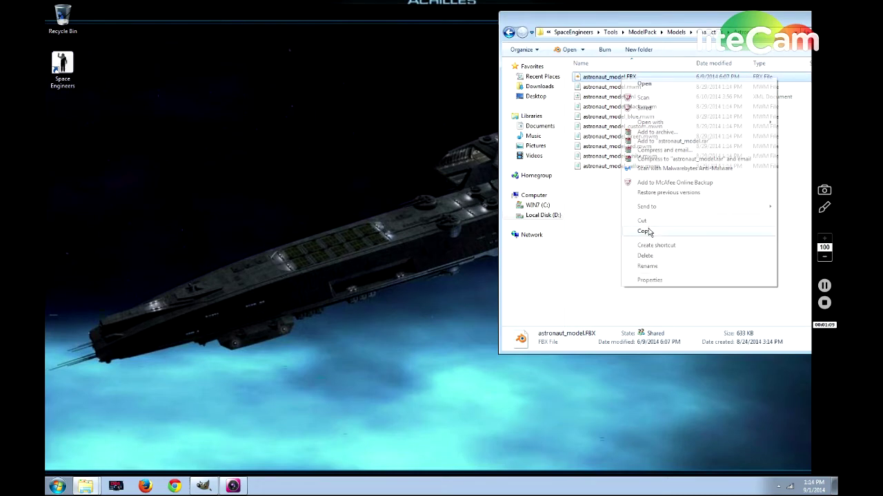
left_click(509, 33)
left_click(510, 33)
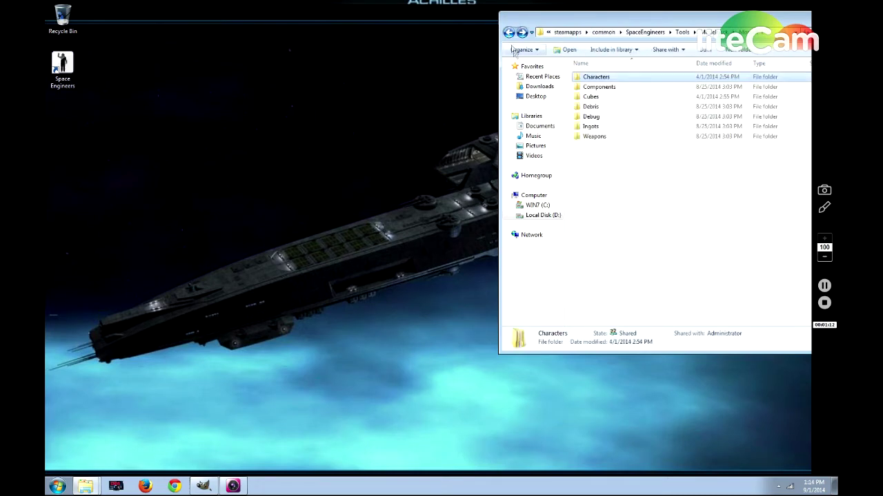
left_click(510, 33)
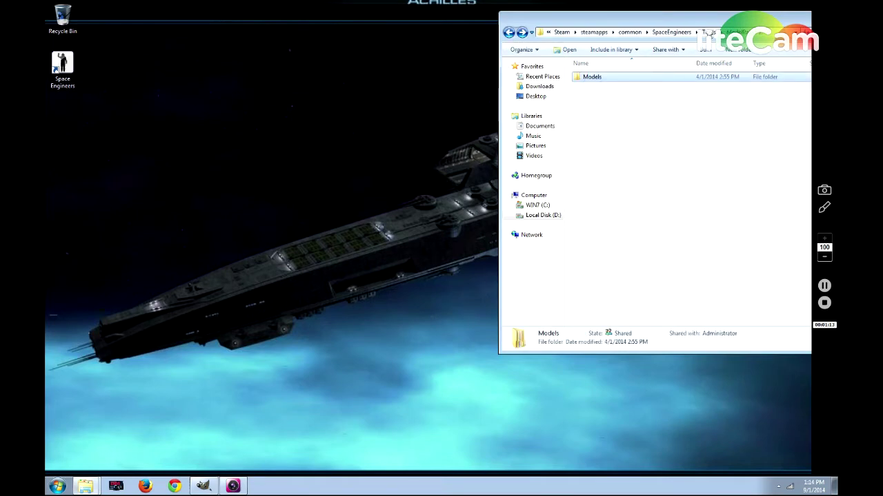
left_click(708, 33)
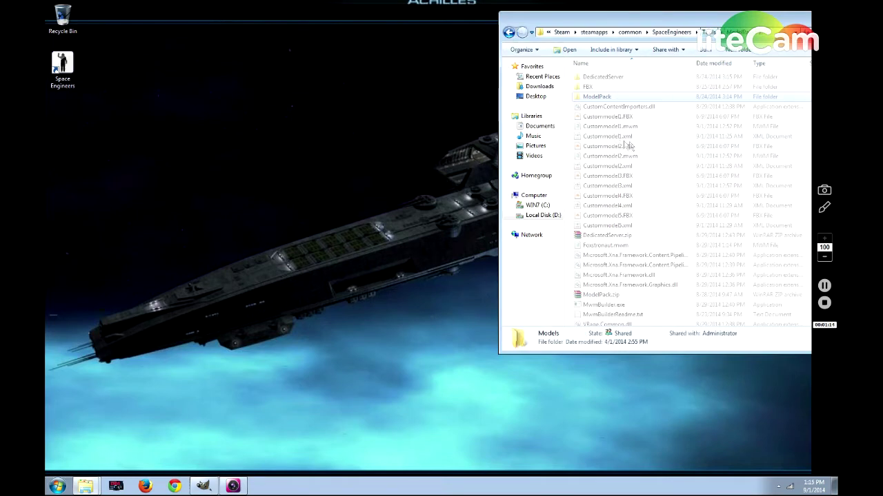
right_click(572, 240)
left_click(590, 316)
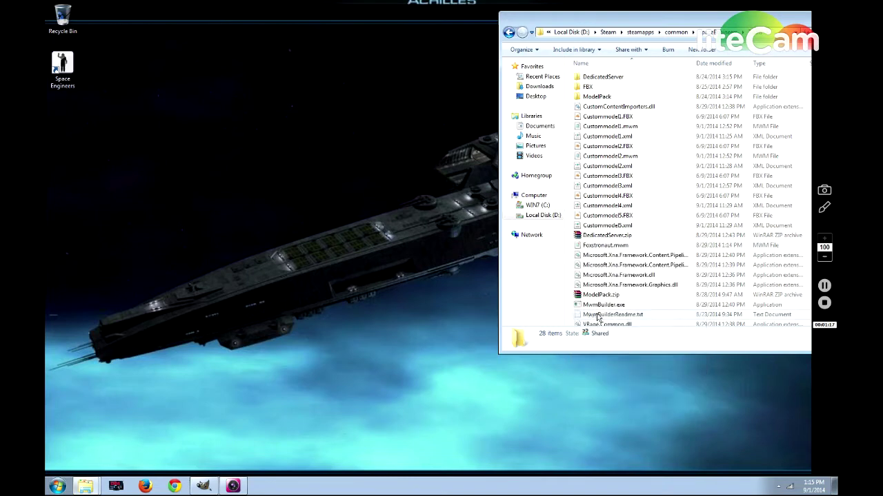
left_click(570, 109)
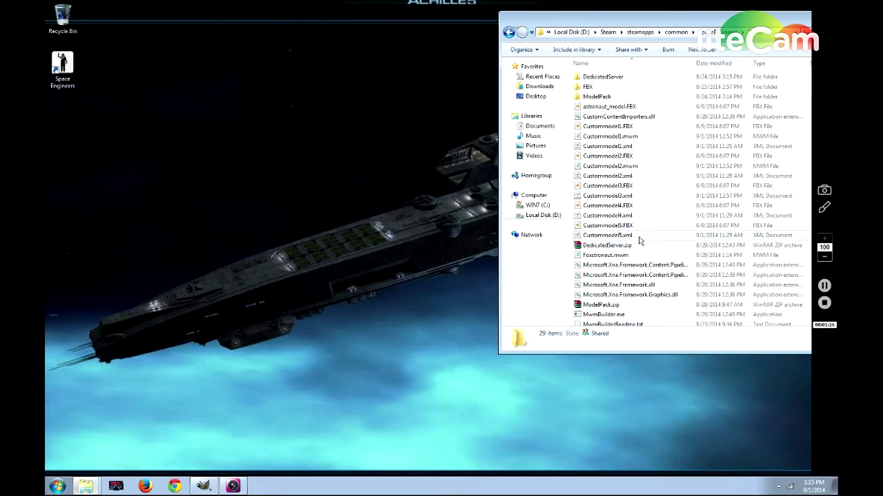
Step: Open Custommodel5.xml for editing in Notepad and look through its model parameters and material entries
right_click(605, 236)
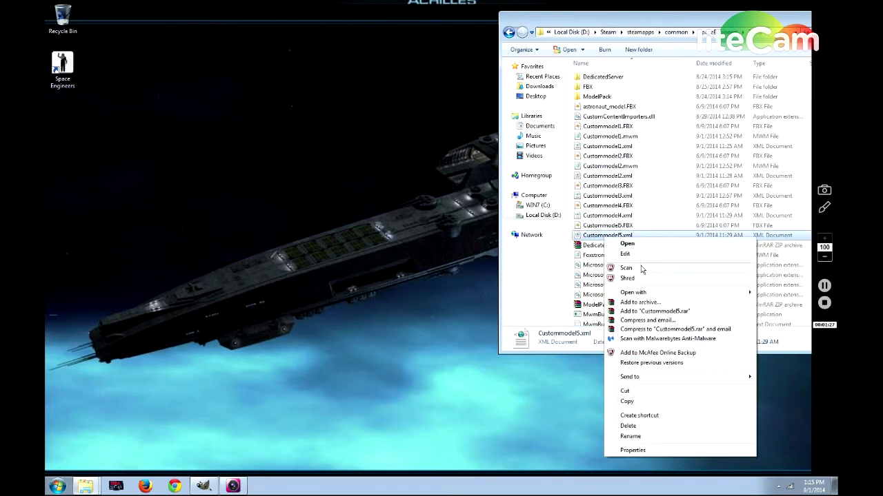
left_click(638, 254)
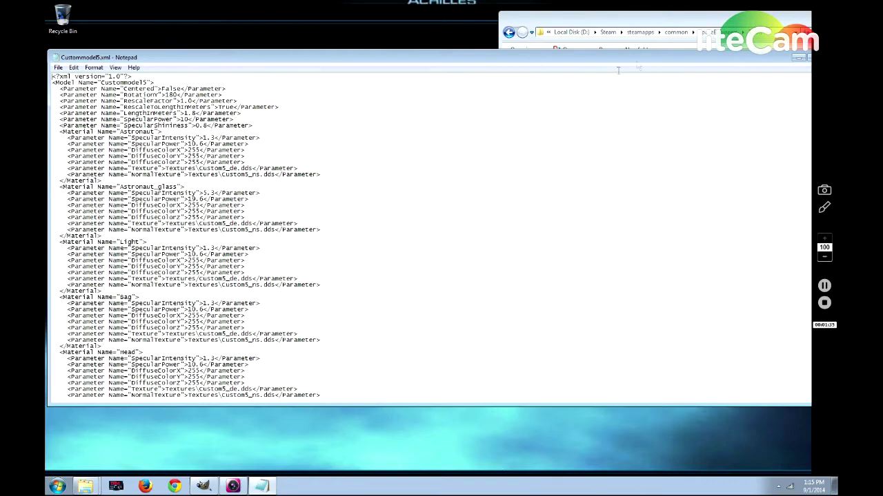
left_click_drag(738, 58, 761, 29)
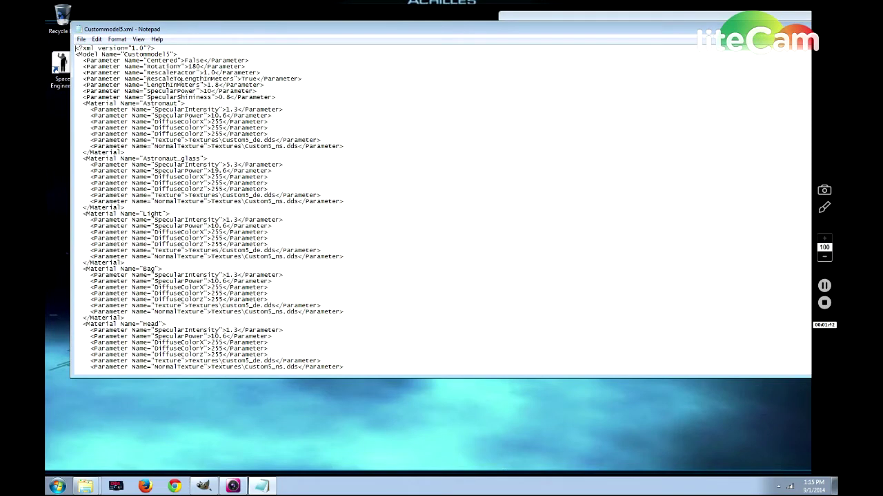
scroll(230, 368, "down", 1)
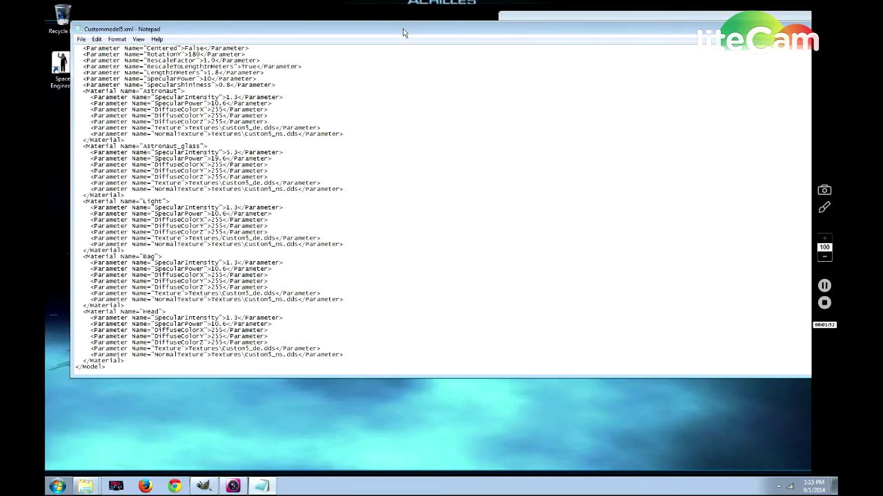
left_click_drag(404, 32, 435, 93)
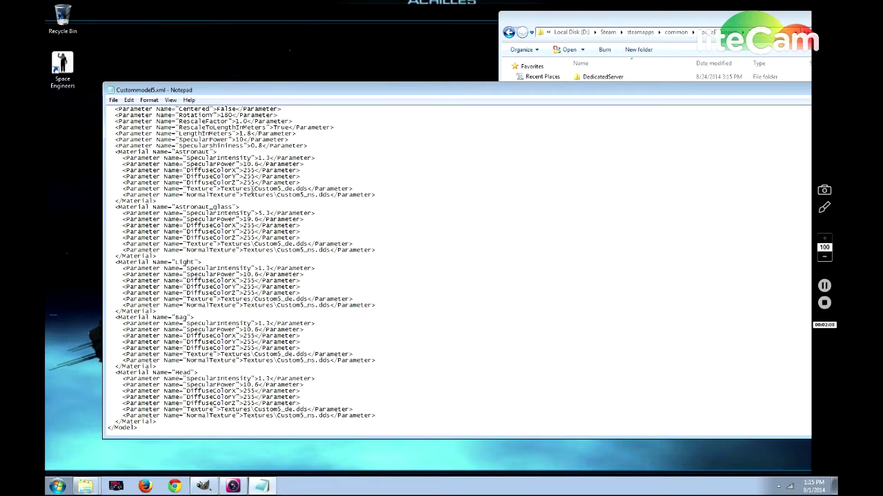
Step: Examine the Custom5_de and Custom5_ns texture references in the Astronaut material, and close Custommodel5.xml without editing it
left_click_drag(255, 188, 292, 188)
left_click(277, 189)
left_click_drag(315, 195, 279, 196)
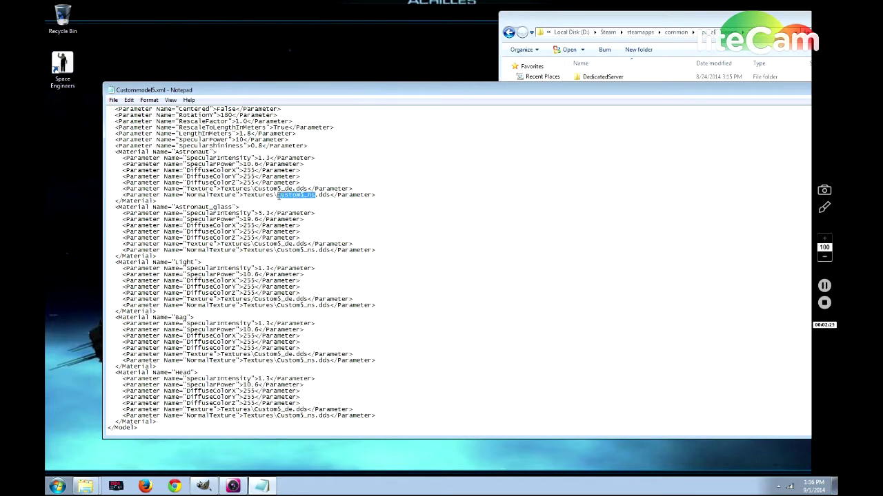
left_click(520, 244)
left_click_drag(743, 95, 651, 94)
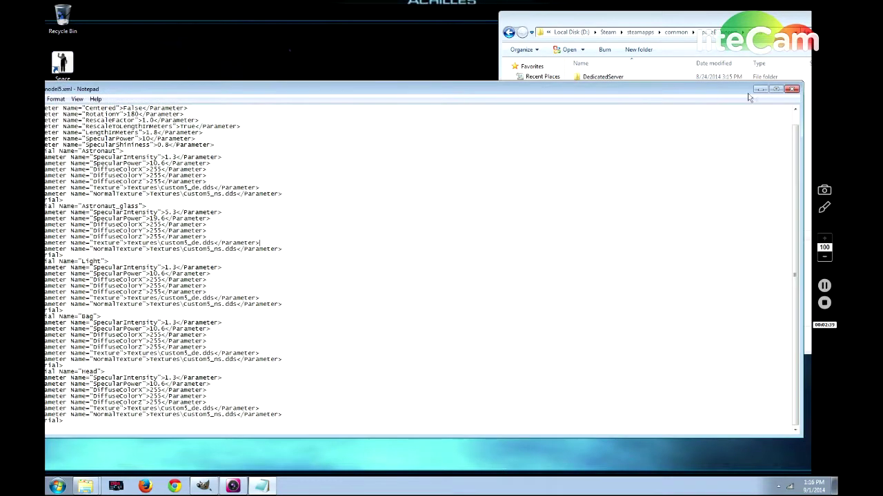
left_click(792, 89)
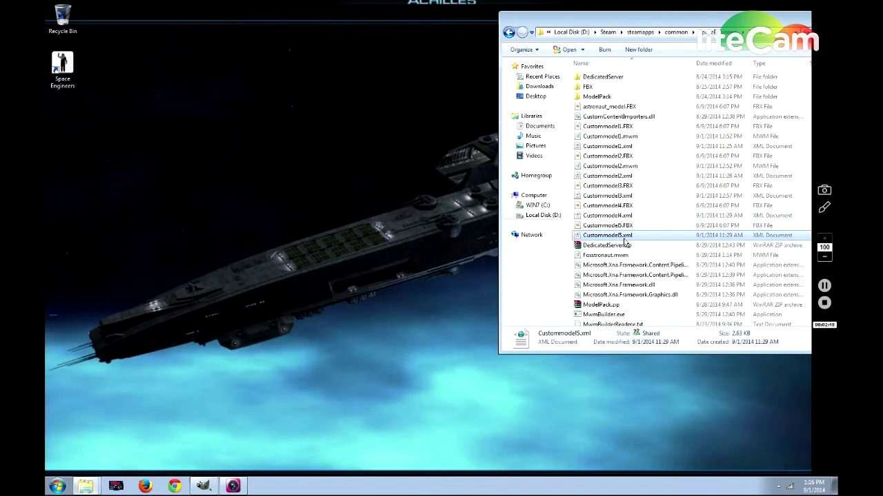
left_click(613, 109)
right_click(613, 108)
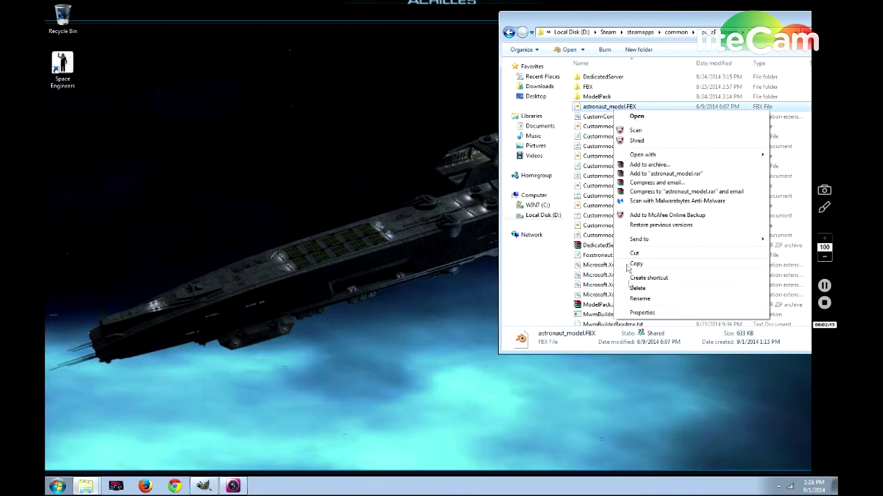
left_click(642, 300)
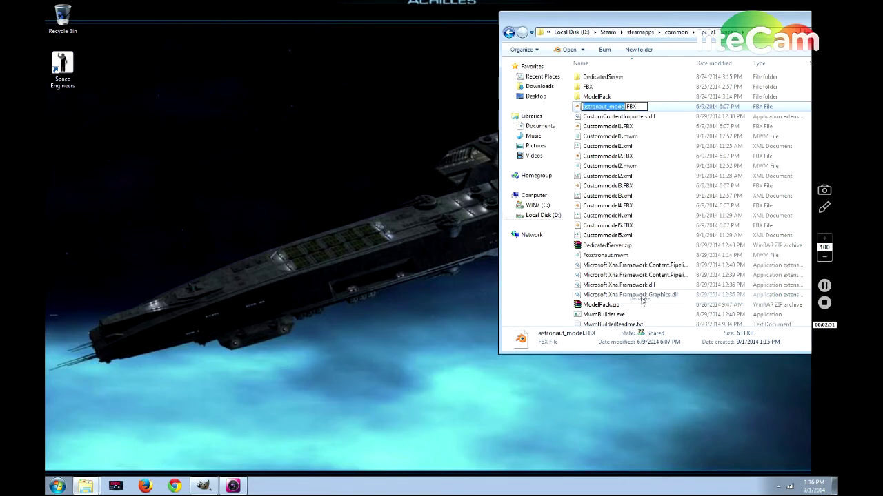
left_click(635, 227)
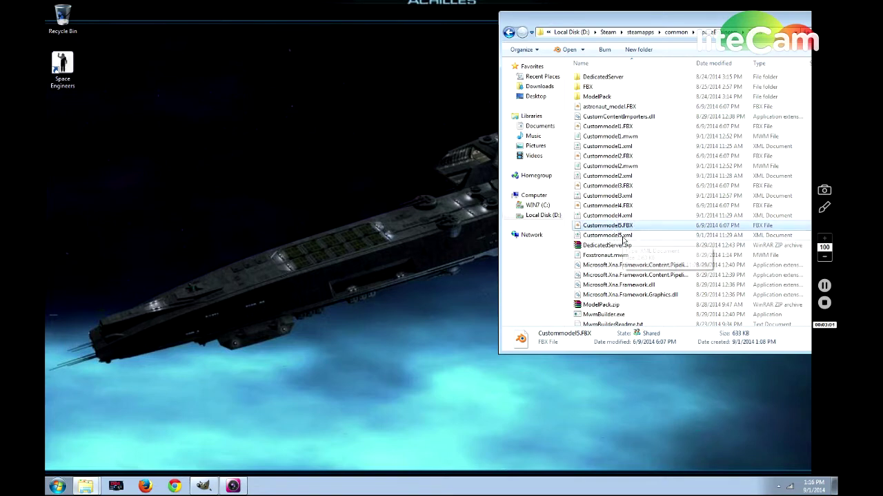
Step: Run MwmBuilder.exe from the Tools folder to convert the custom FBX models into MWM files
scroll(624, 262, "down", 1)
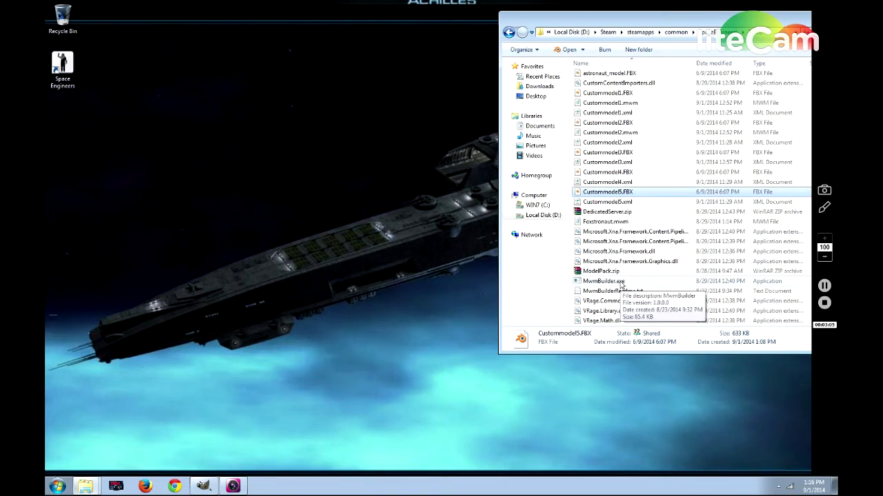
double_click(621, 285)
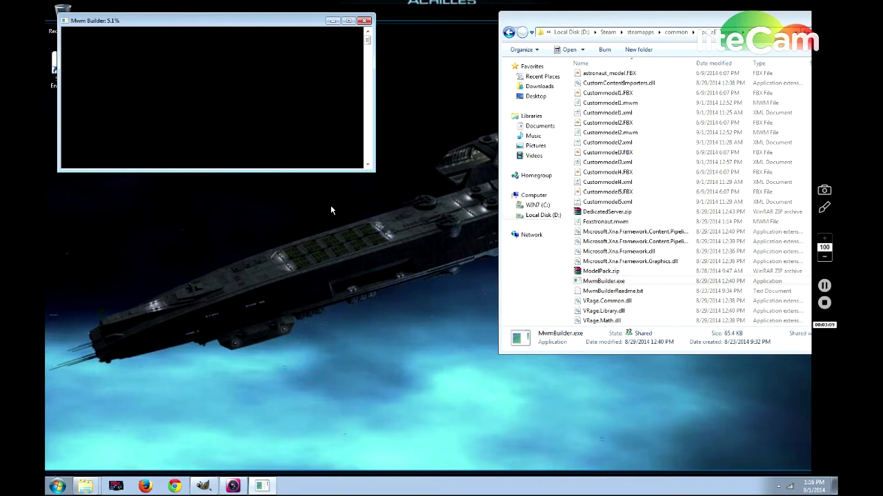
Step: Open the AppData folder through the Run dialog using appdata, and stretch its window to full screen height
left_click(57, 486)
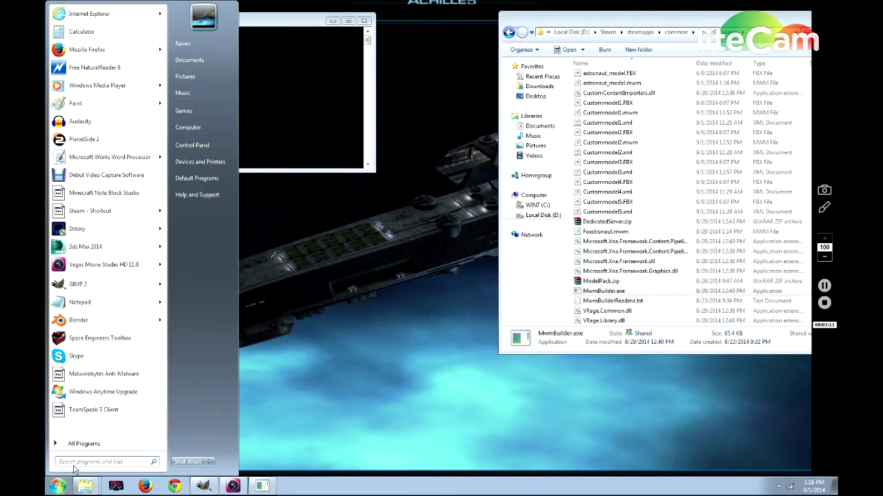
type("ru")
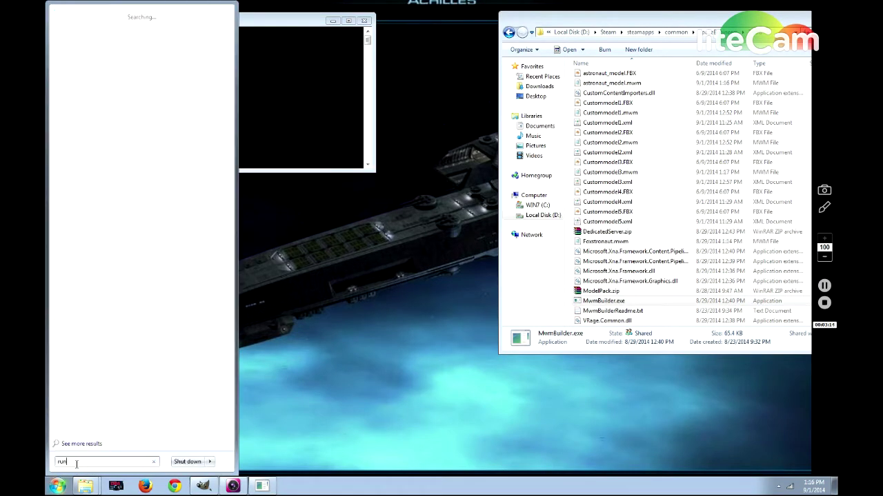
type("n")
key("Return")
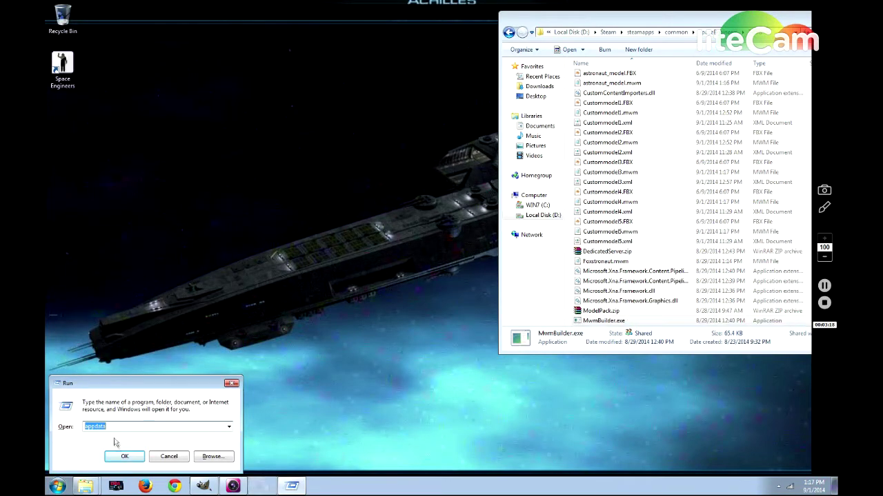
left_click(125, 459)
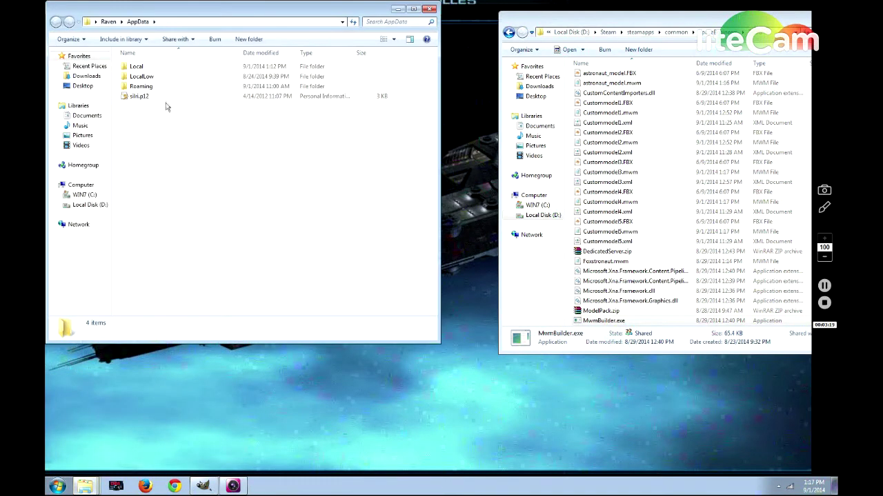
left_click(413, 9)
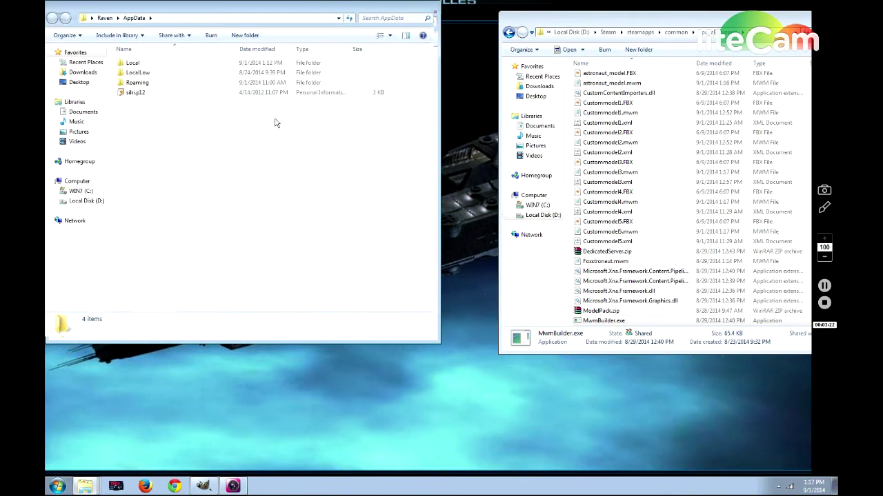
double_click(434, 5)
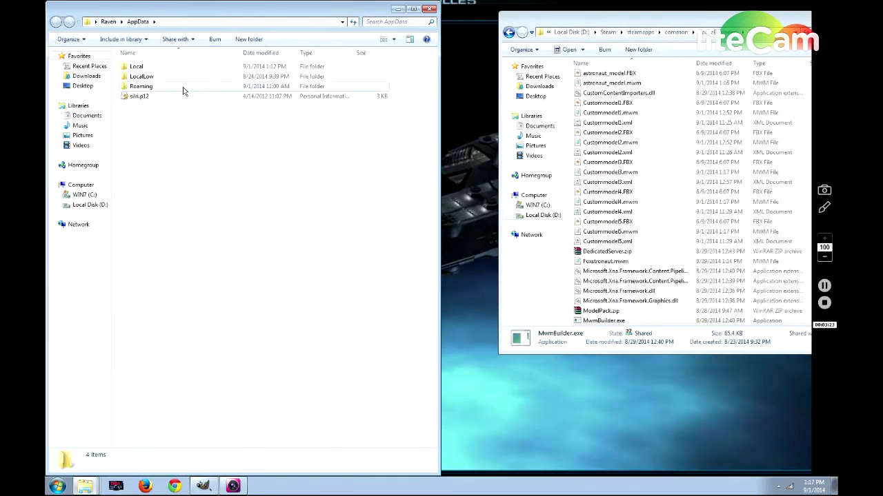
Step: Open the Roaming folder and search it for "space"
left_click(184, 88)
left_click(183, 91)
double_click(211, 89)
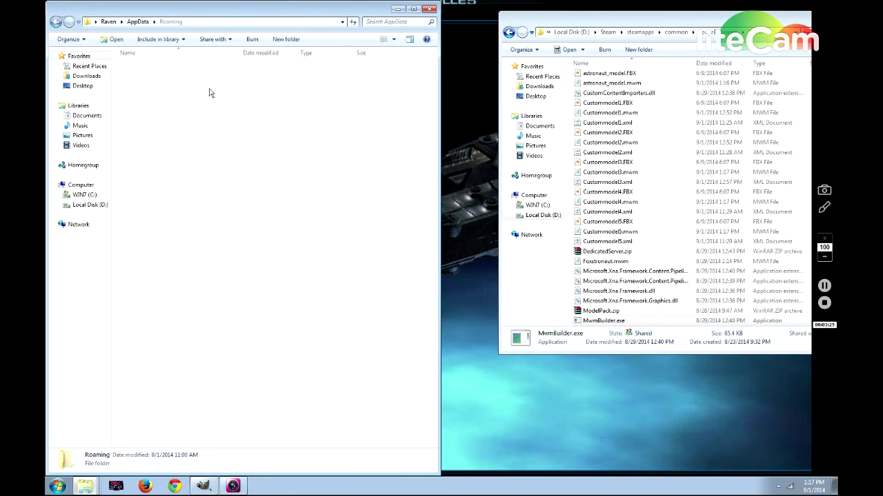
left_click(371, 22)
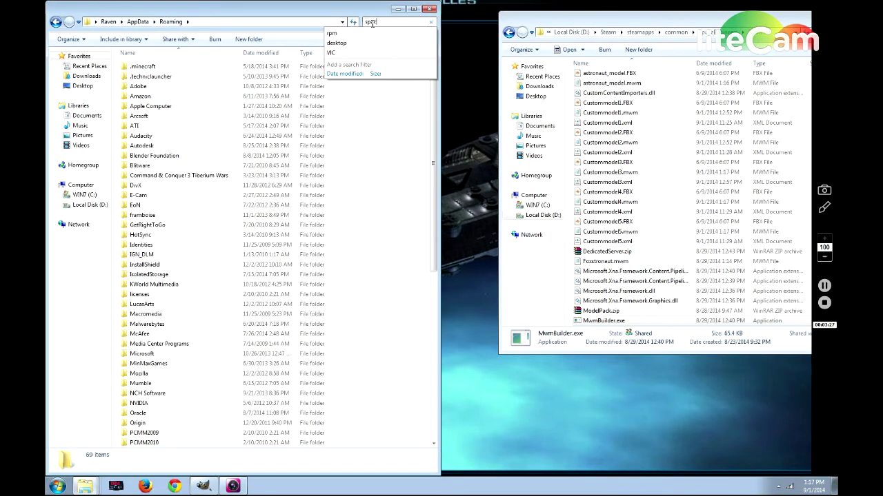
type("eng")
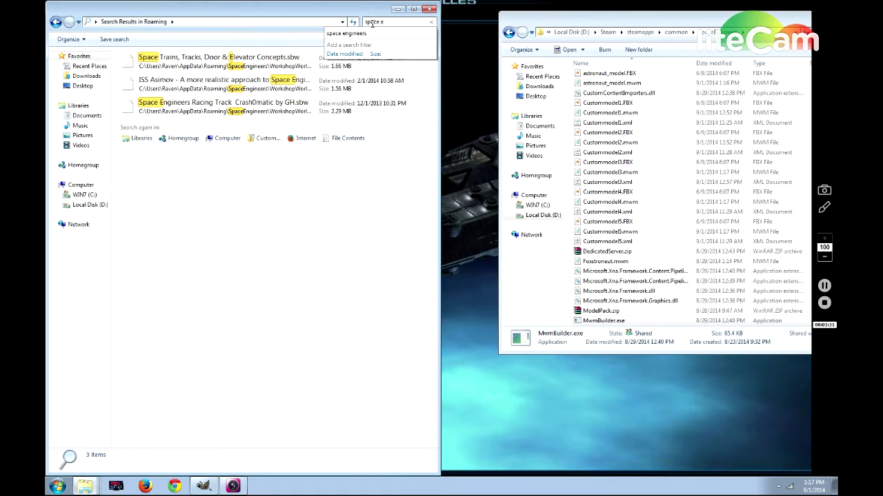
key("BackSpace")
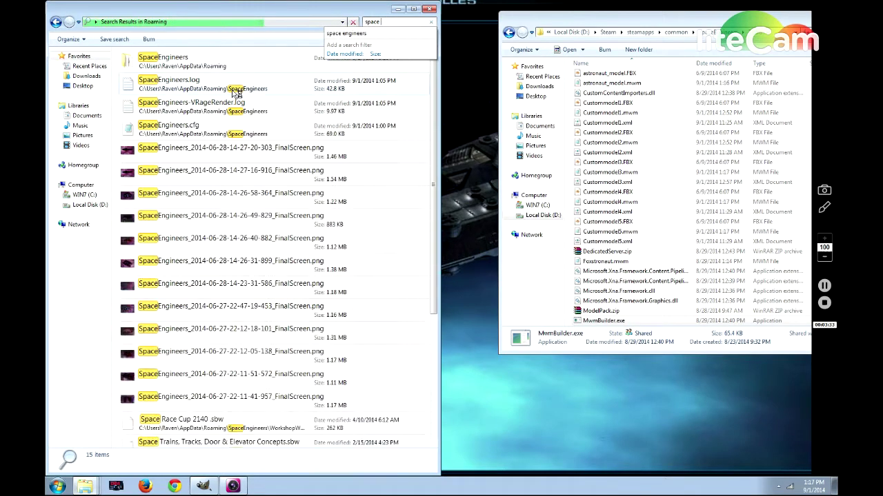
Step: Open the SpaceEngineers folder from the search results and go into Mods, Custom skins Prefabs
left_click(241, 62)
double_click(241, 64)
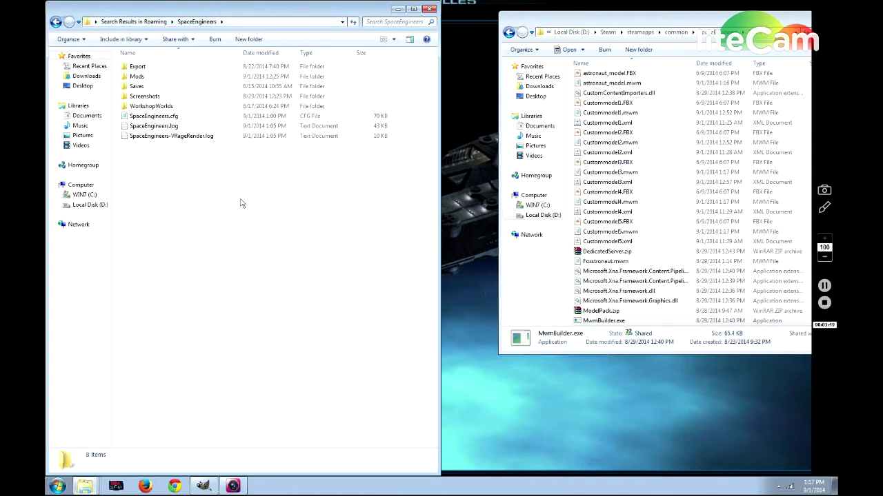
double_click(138, 77)
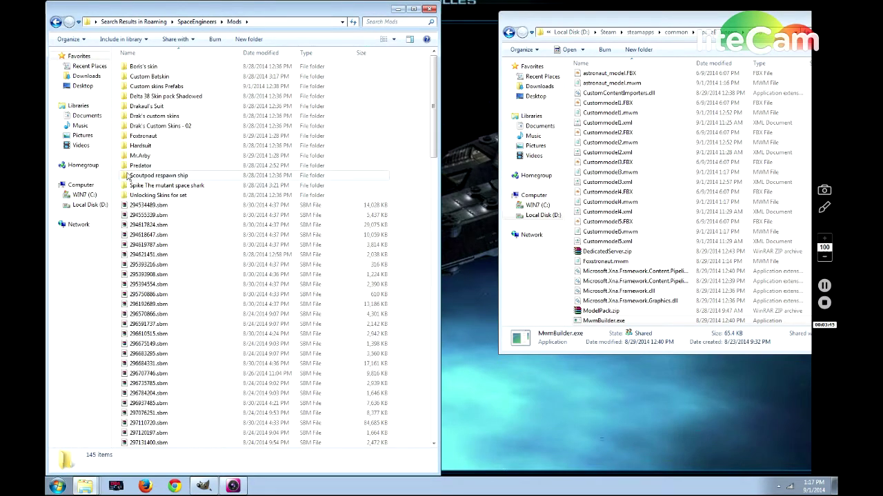
double_click(181, 88)
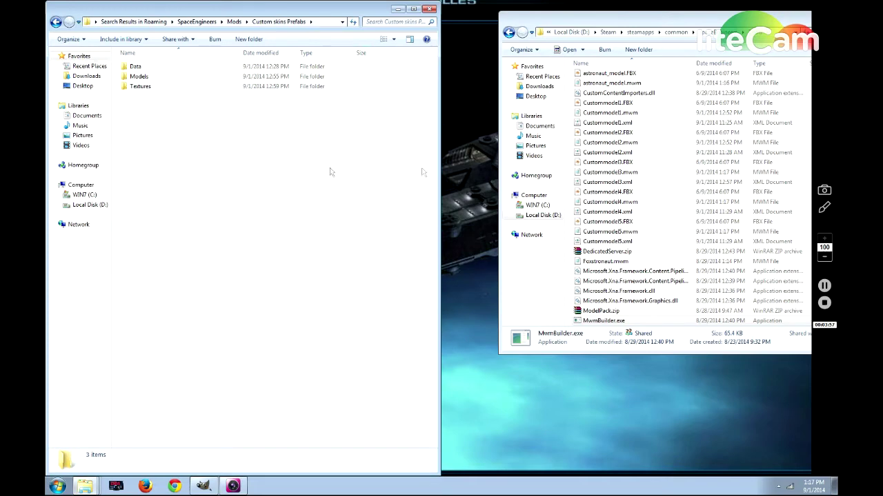
Step: Open Custommodel5.xml from the Tools folder in Notepad and place it beside the Custom skins Prefabs window
left_click(592, 242)
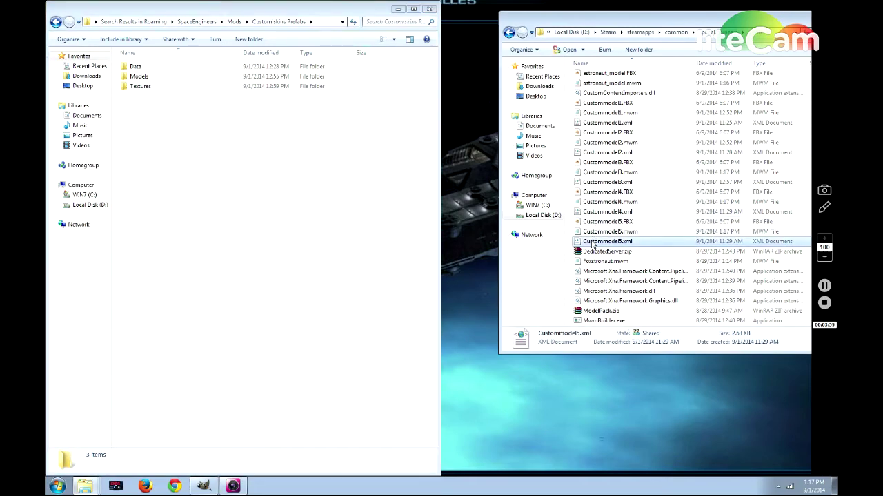
right_click(592, 243)
left_click(600, 259)
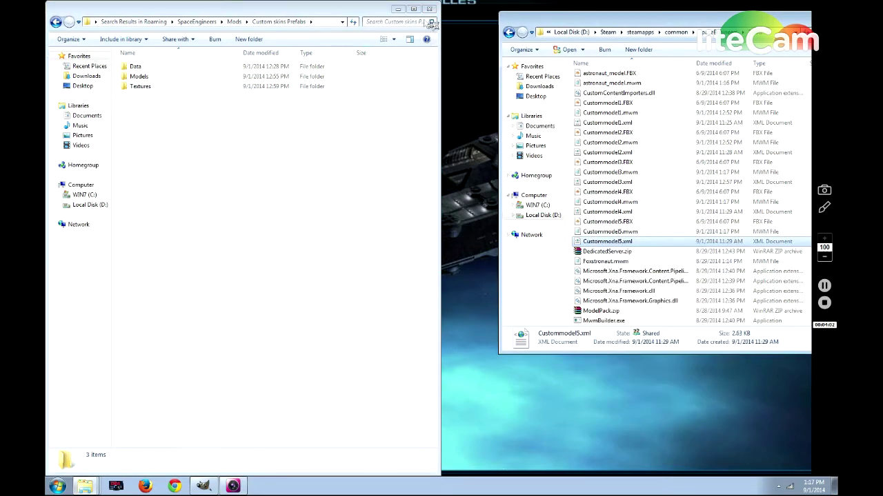
left_click_drag(331, 91, 837, 97)
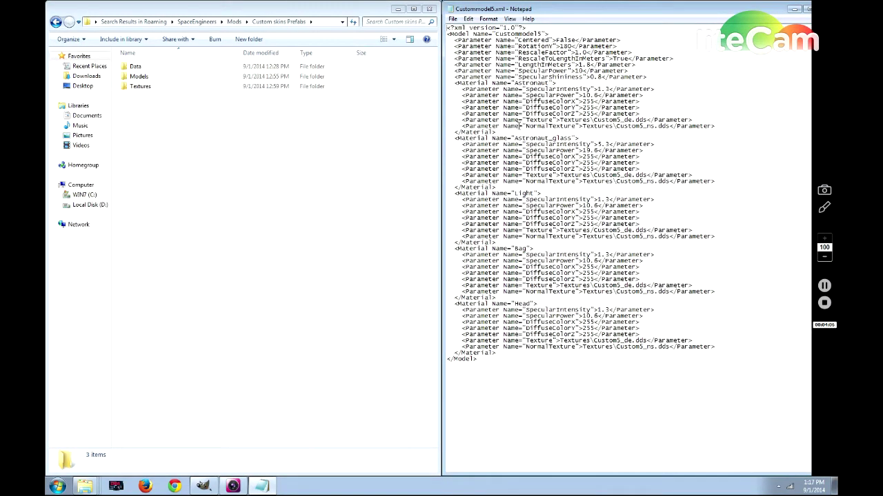
Step: Look into the mod's Data folder, return, and highlight the Textures folder part of the Astronaut material's NormalTexture path
double_click(156, 69)
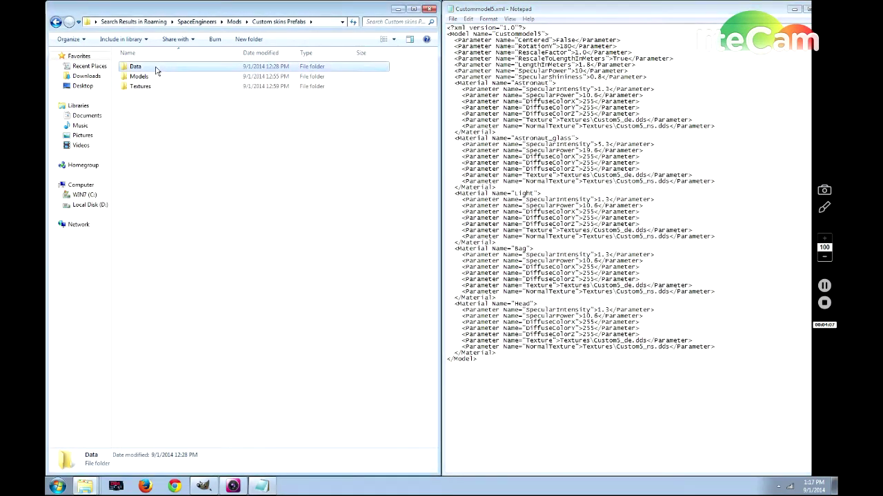
left_click(55, 21)
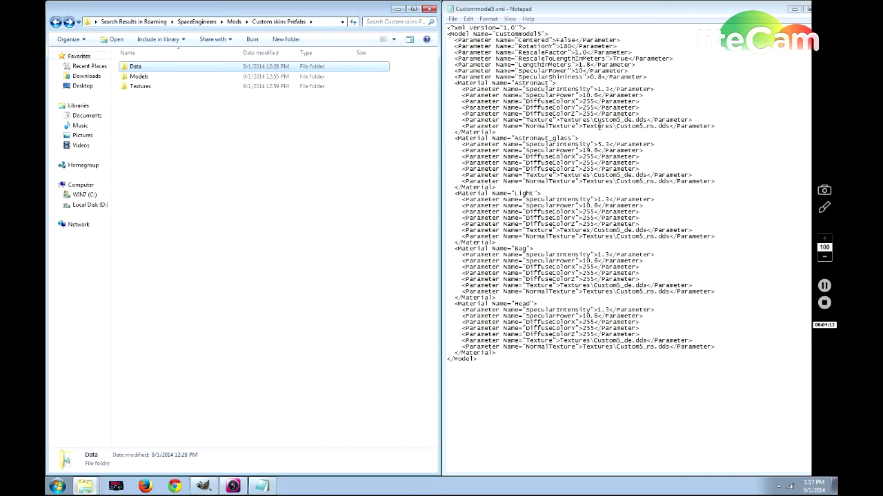
left_click_drag(613, 126, 584, 126)
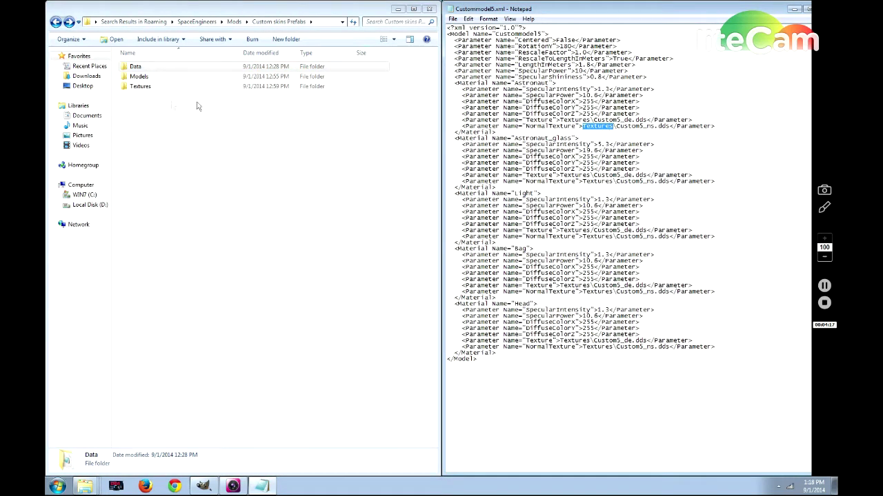
Step: Open the mod's Models folder, minimize Notepad, and copy Custommodel3.mwm, Custommodel4.mwm and Custommodel5.mwm from the Tools folder
double_click(163, 78)
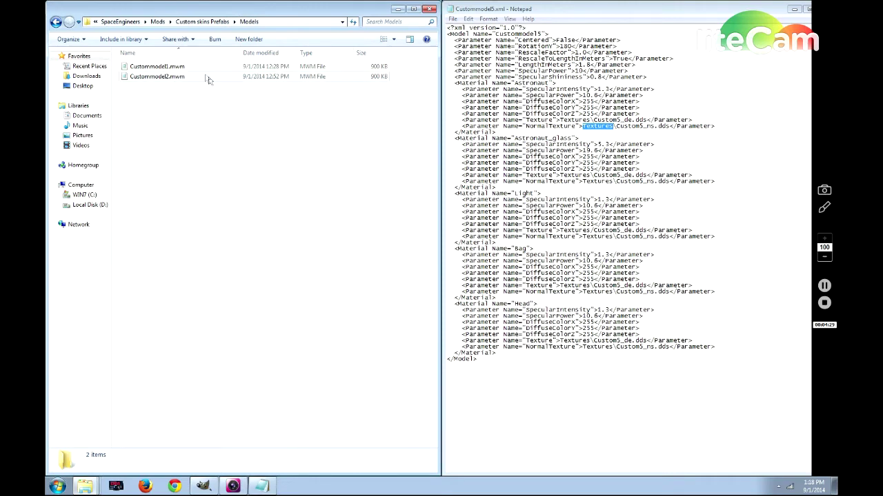
left_click(793, 9)
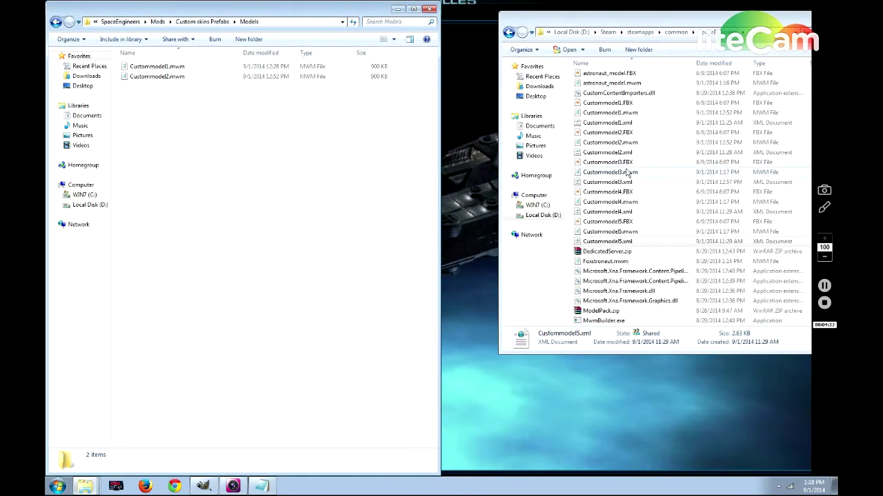
left_click(629, 173)
left_click(622, 202, "ctrl")
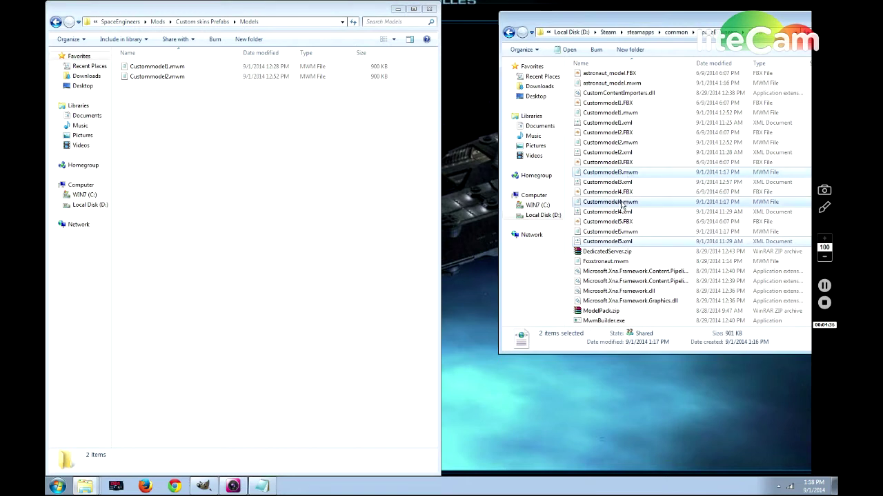
left_click(630, 232, "ctrl")
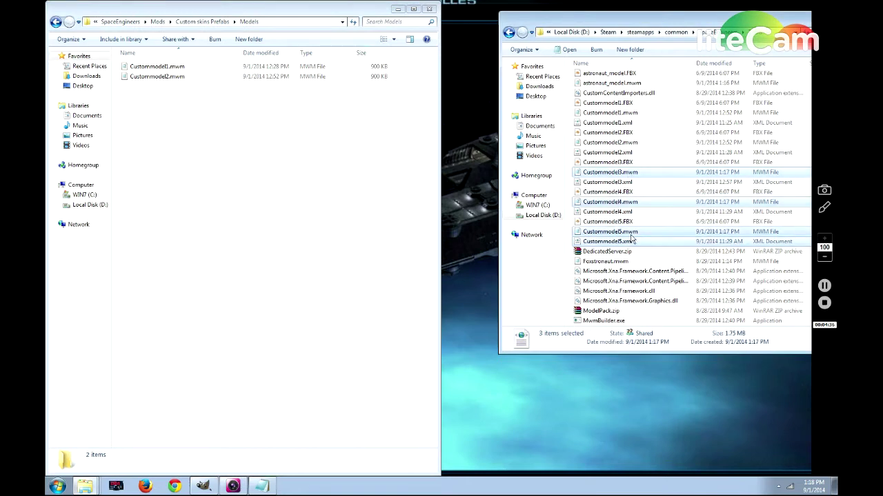
right_click(619, 203)
left_click(603, 242, "ctrl")
left_click(604, 243, "ctrl")
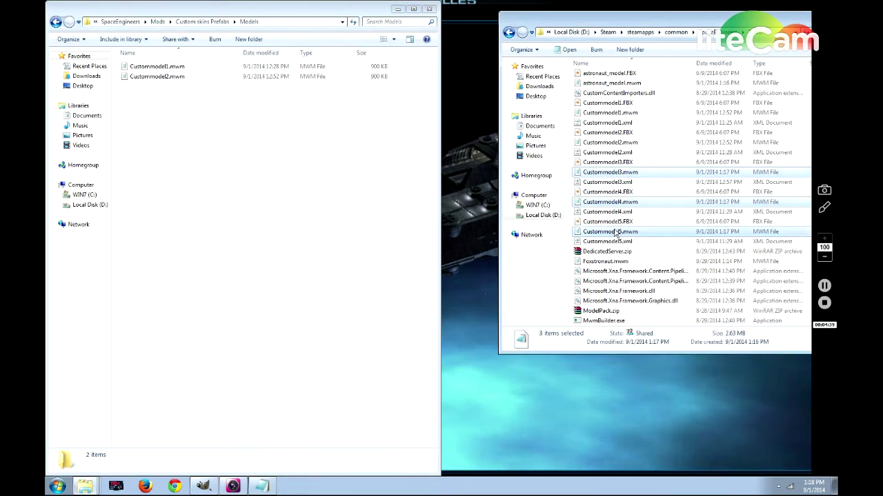
right_click(613, 232)
left_click(638, 373)
Step: Paste the three copied MWM files into the Models folder of Custom skins Prefabs and select all the models there
left_click(275, 160)
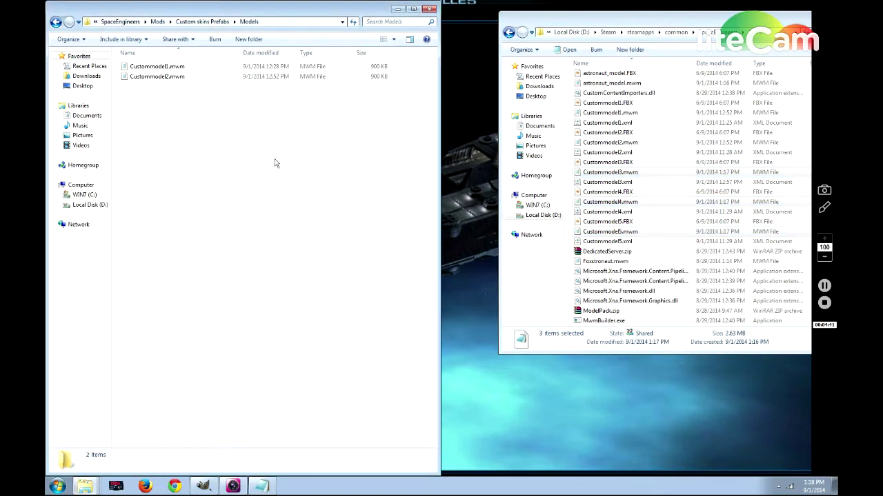
right_click(225, 138)
left_click(259, 215)
left_click(149, 121)
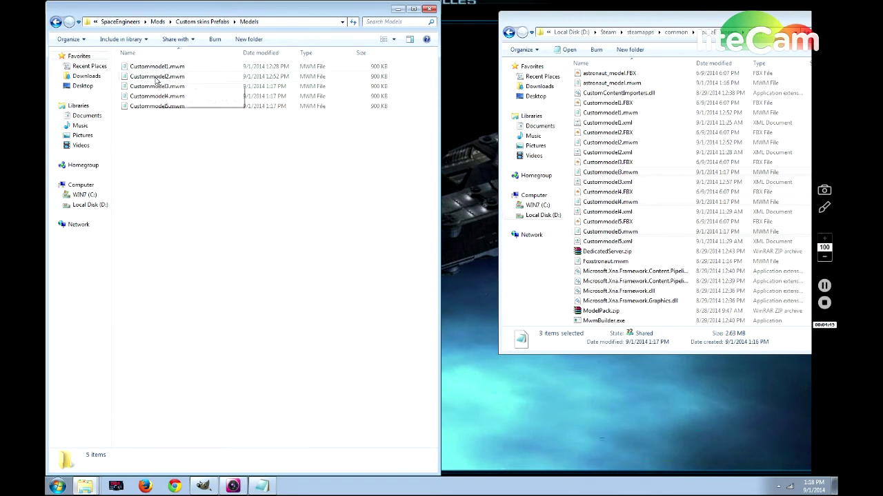
left_click_drag(157, 140, 170, 67)
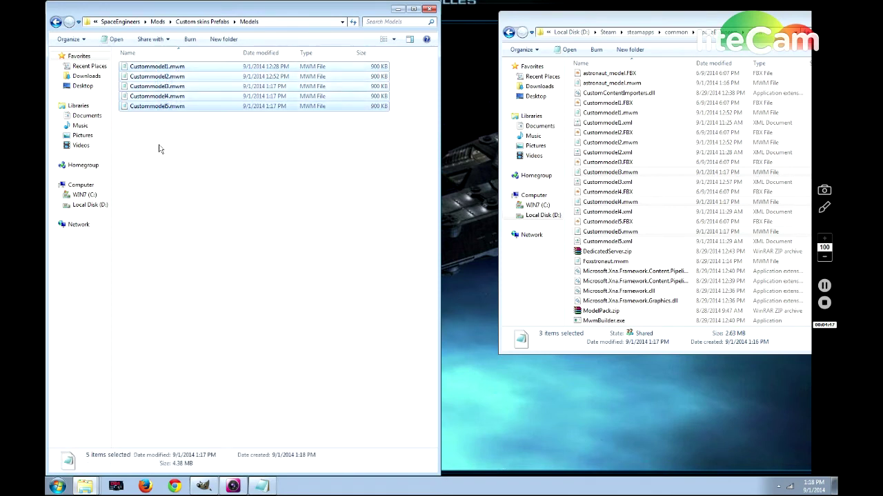
Step: Go back to the mod's Data folder and open Characters.sbc in Notepad
left_click(56, 22)
double_click(154, 67)
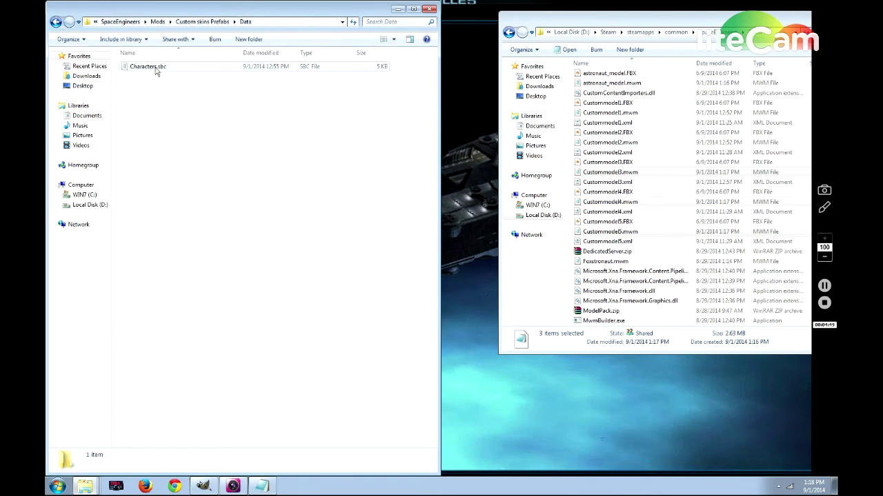
left_click(196, 69)
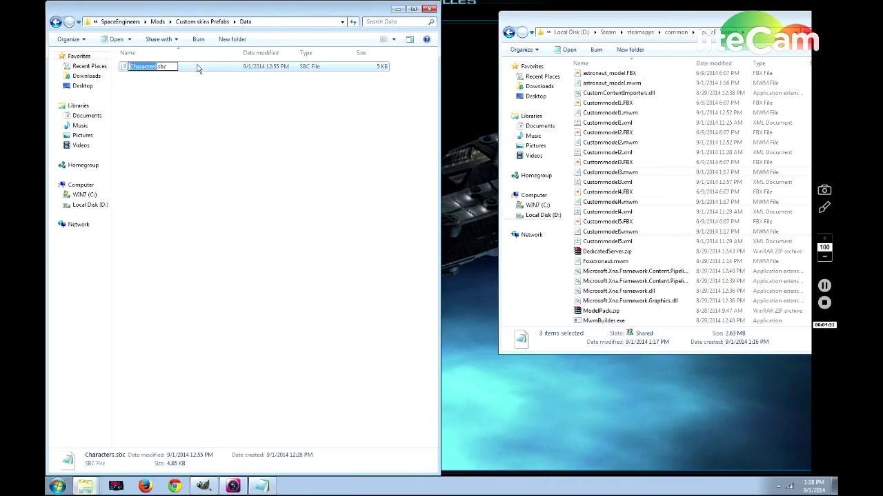
double_click(197, 68)
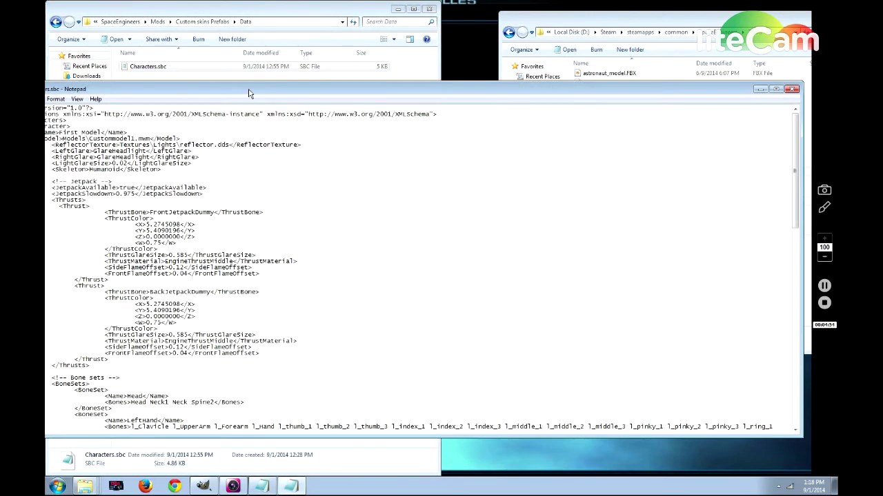
Step: Copy the whole First Model Character block in Characters.sbc and paste it below the Second Model block, before the closing Characters tag
left_click_drag(248, 90, 46, 45)
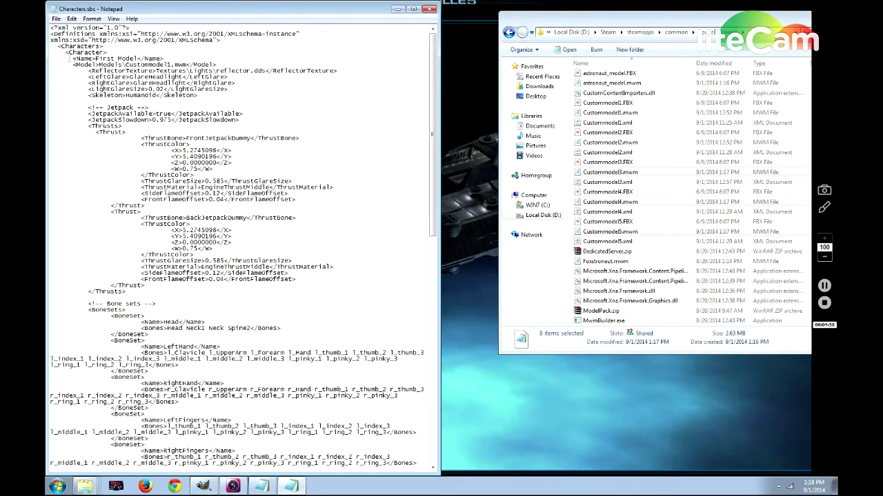
left_click_drag(66, 53, 243, 384)
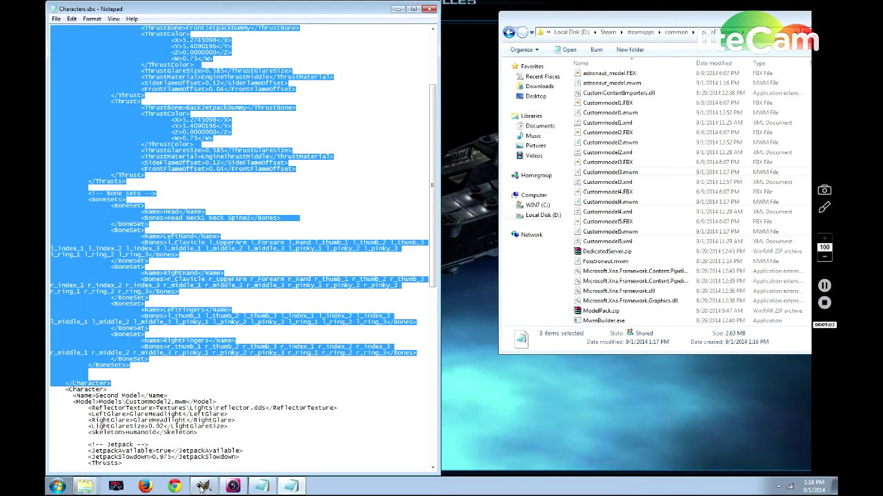
scroll(220, 396, "down", 20)
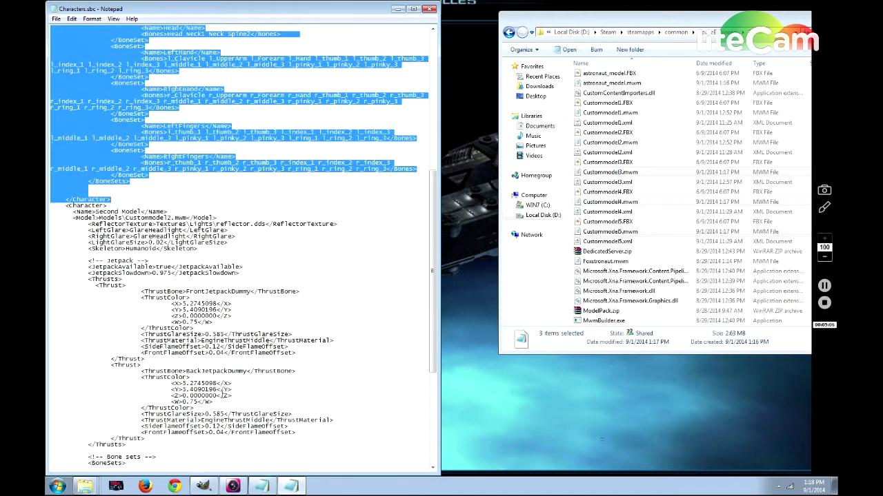
left_click(221, 397)
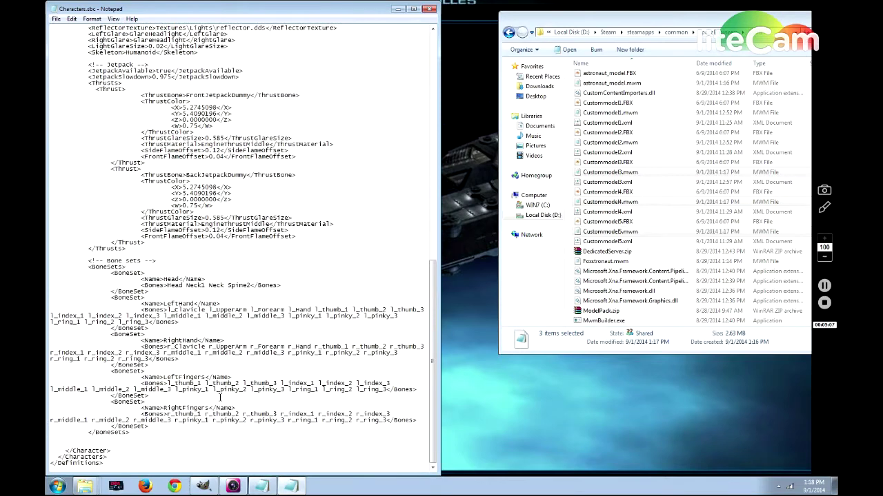
left_click(111, 451)
key("Return")
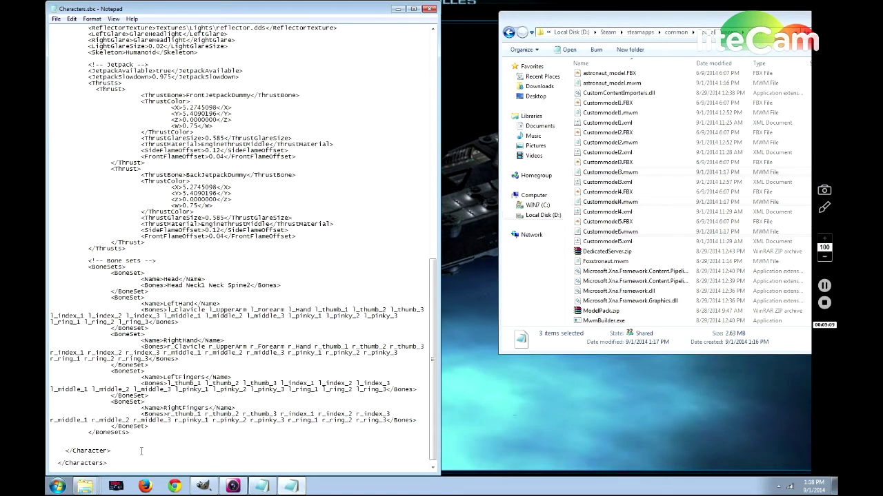
key("BackSpace")
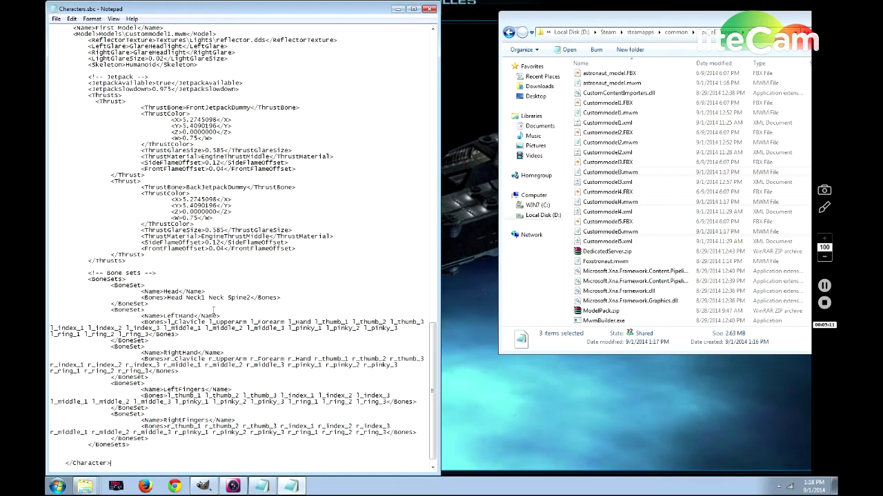
key("ctrl+v")
Step: Rename the pasted Character entry to Third Model and point its model path to Custommodel3.mwm
scroll(233, 248, "up", 2)
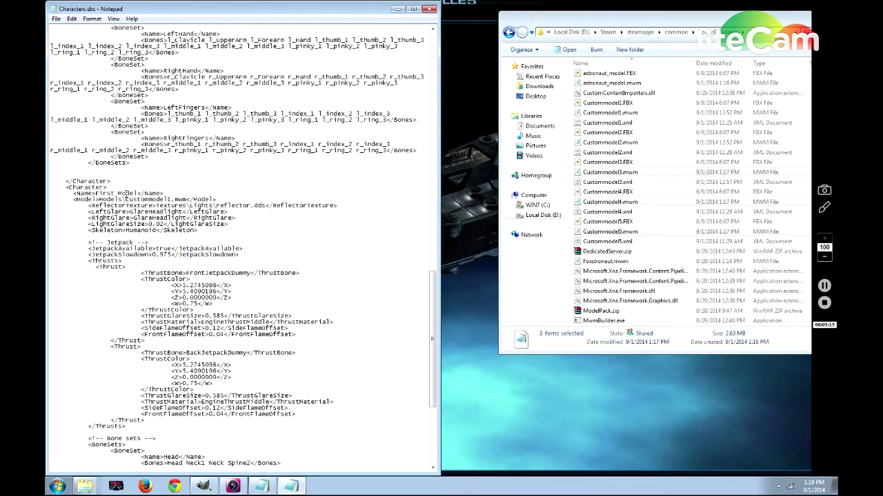
left_click_drag(114, 193, 104, 194)
type("Third")
left_click(173, 200)
key("BackSpace")
type("3")
Step: Paste another copy of the First Model Character block below the Third Model entry
scroll(178, 218, "down", 10)
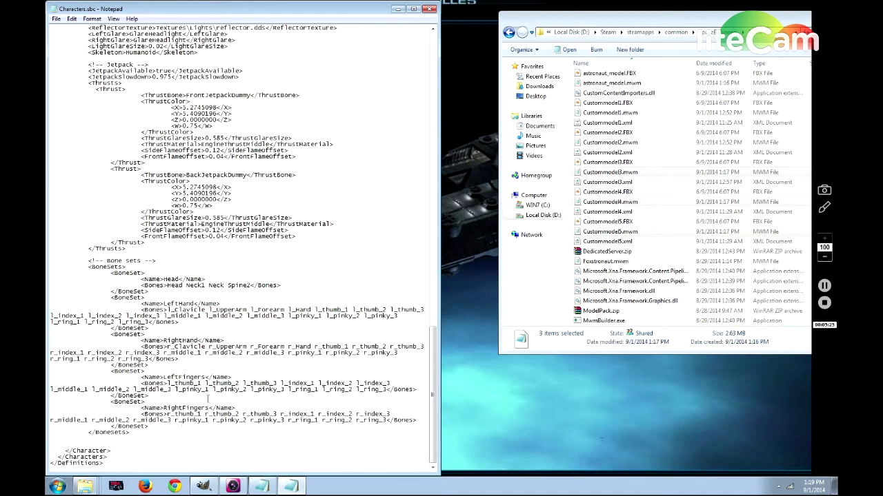
key("Return")
key("ctrl+v")
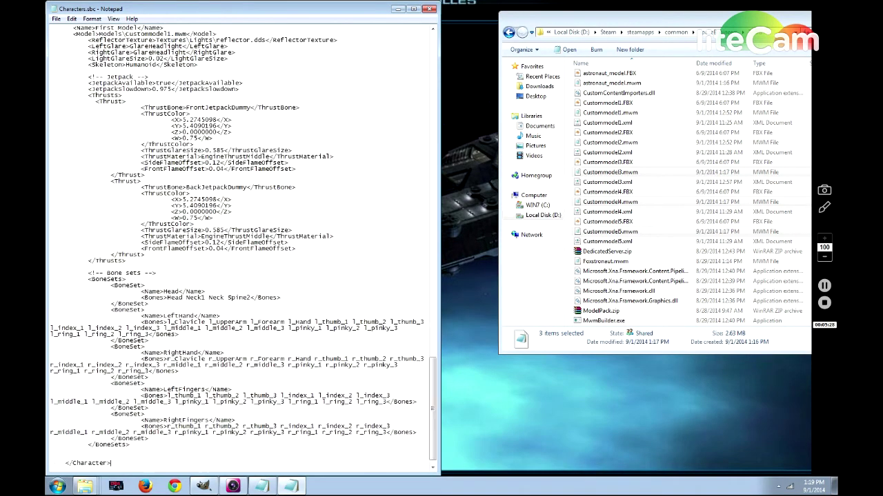
key("ctrl+v")
Step: Rename the newly pasted Character entry to Fourth Model and point its model path to Custommodel4.mwm
scroll(162, 200, "up", 2)
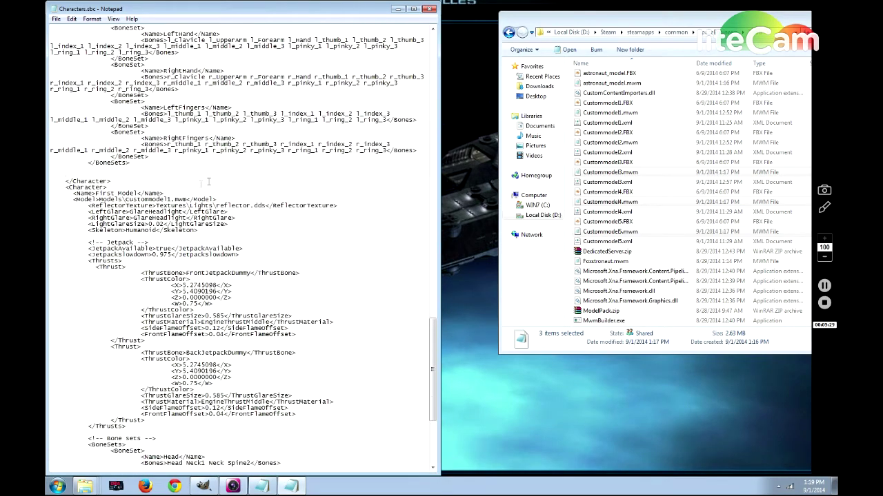
left_click_drag(116, 193, 96, 194)
type("Fourth")
key("BackSpace")
type("3")
key("BackSpace")
type("4")
Step: Paste one more copy of the First Model Character block below the Fourth Model entry
scroll(194, 240, "down", 3)
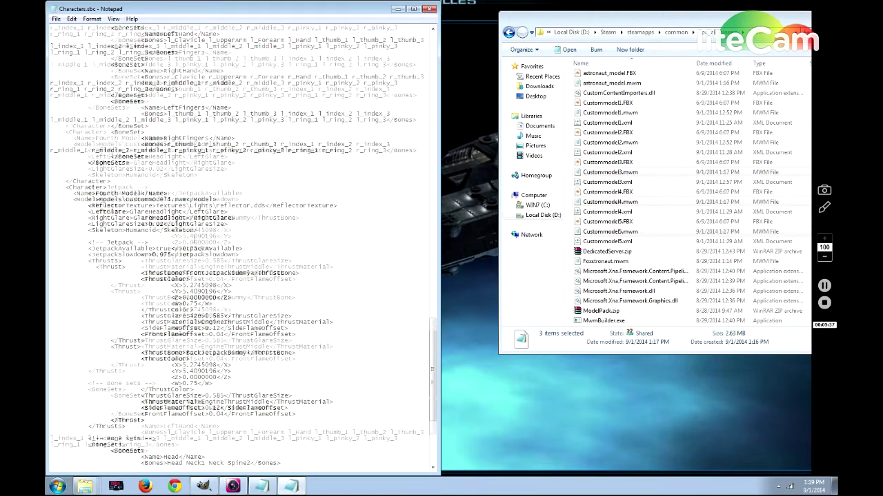
scroll(155, 323, "down", 6)
left_click(121, 449)
key("Return")
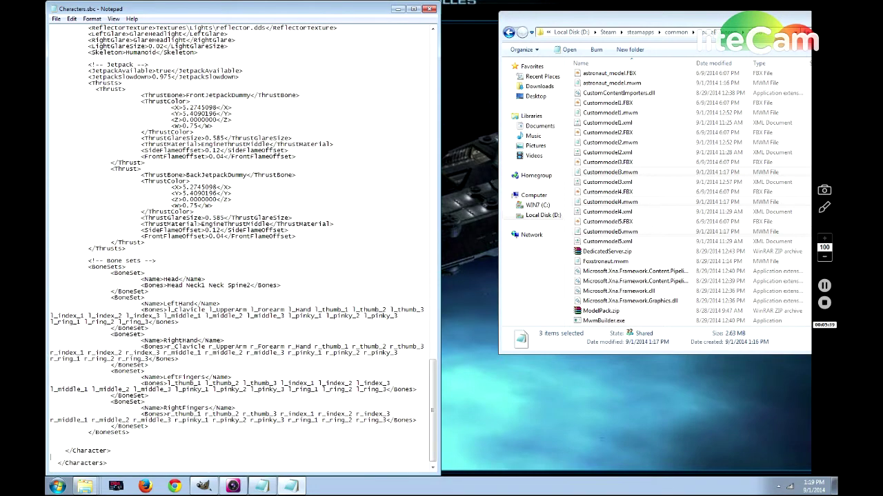
key("ctrl+v")
key("ctrl+v")
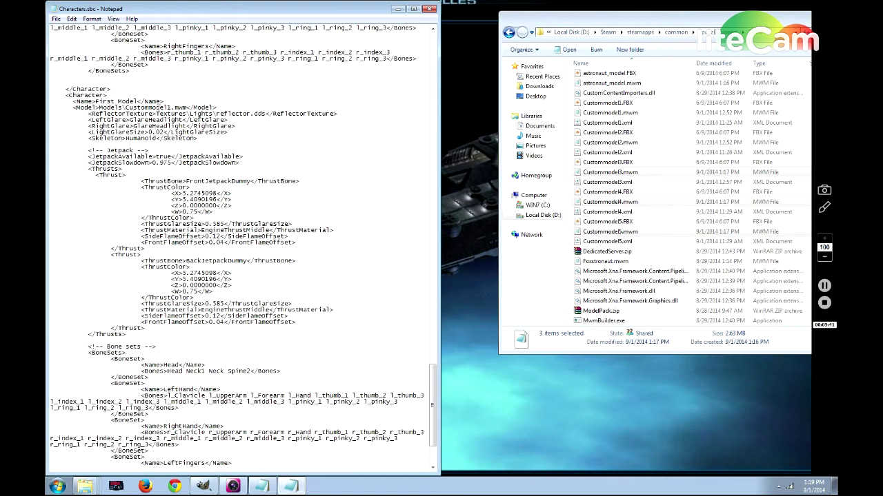
Step: Rename the last Character entry to Fifth Model and point its model path to Custommodel5.mwm
left_click_drag(117, 101, 96, 102)
type("Fifth")
left_click(171, 108)
key("BackSpace")
type("5")
Step: Set the Fifth Model's JetpackAvailable value to false
left_click_drag(95, 101, 137, 102)
left_click_drag(111, 150, 251, 157)
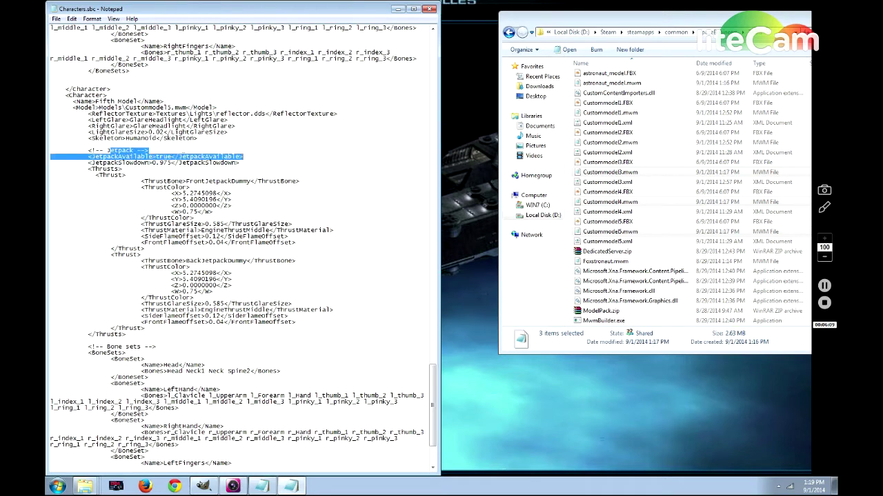
left_click(170, 154)
key("BackSpace")
key("BackSpace")
key("BackSpace")
key("BackSpace")
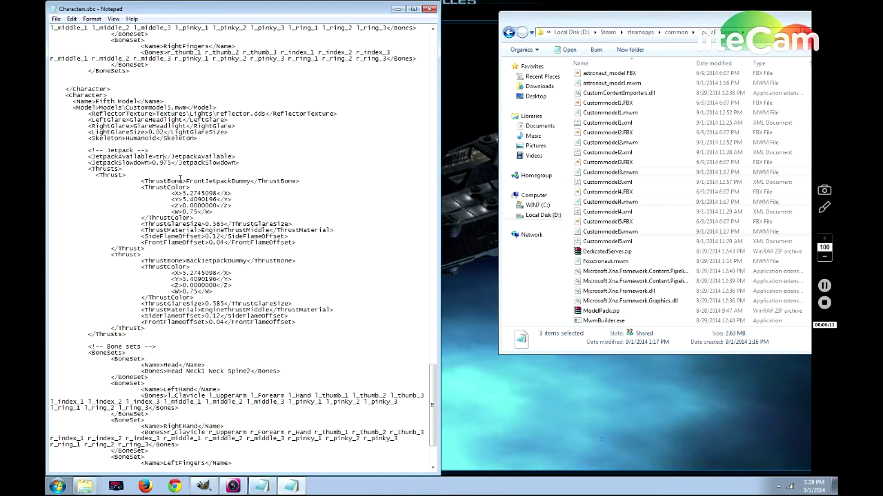
type("false")
Step: Set the Fifth Model's front ThrustColor to X 1.2745098 and Y 0.4090196, and the back one to X 0.2745098, Y 0.4090196 and Z 1.0000000
left_click(185, 200)
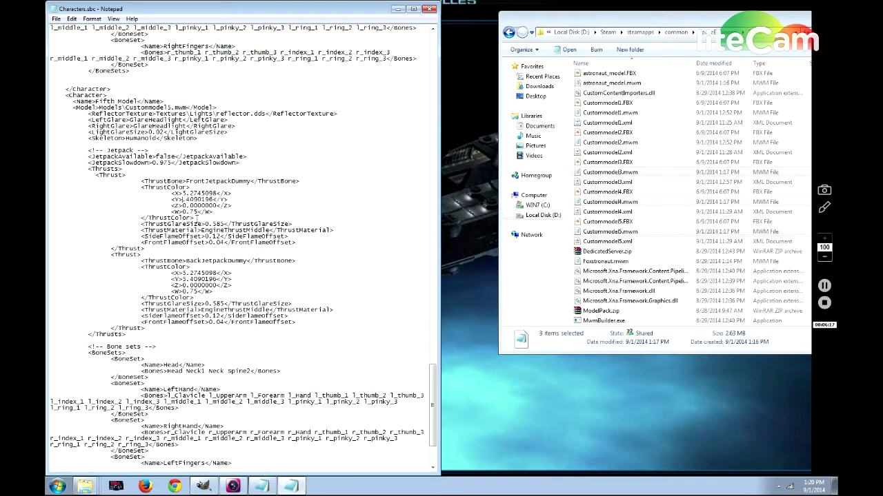
type("0")
key("BackSpace")
type("0")
left_click(185, 273)
key("BackSpace")
type("0")
left_click(178, 285)
key("BackSpace")
type("1")
left_click(183, 193)
key("Delete")
type("1")
Step: Save the edited Characters.sbc and close it
scroll(281, 257, "down", 5)
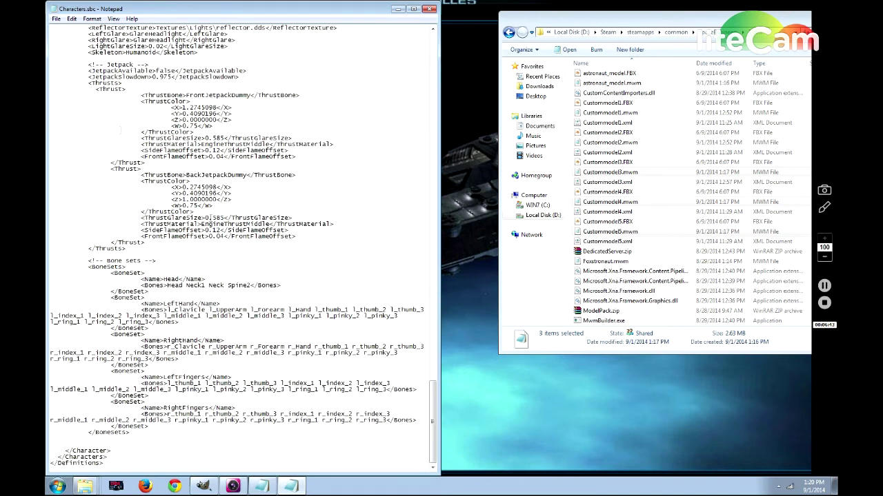
left_click(56, 19)
left_click(67, 52)
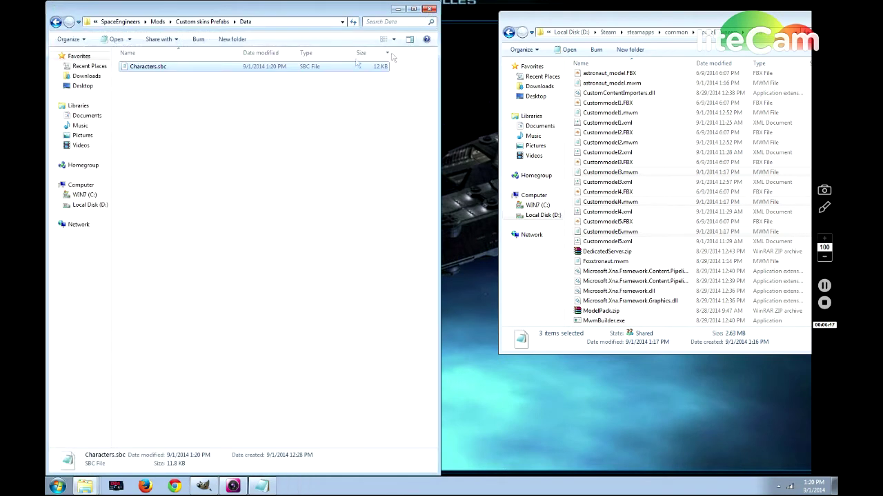
Step: Return to the Custom skins Prefabs folder and open its Textures folder
left_click(56, 21)
left_click(56, 21)
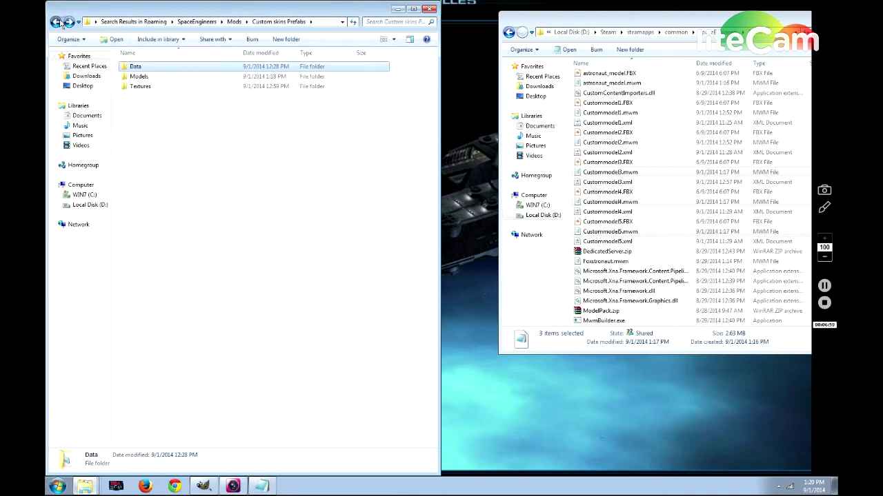
left_click(70, 21)
double_click(148, 89)
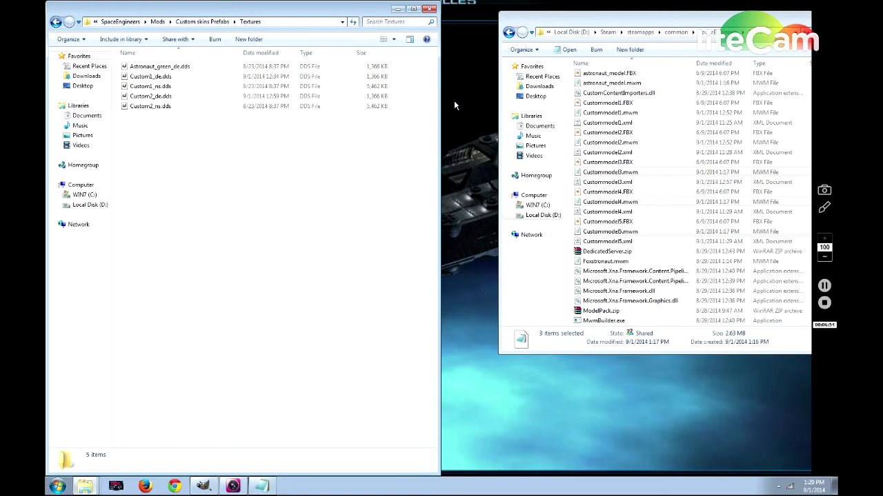
Step: In the second Explorer window, go from Tools to the game's Content\Textures\Models\Characters\Astronaut folder
left_click(682, 13)
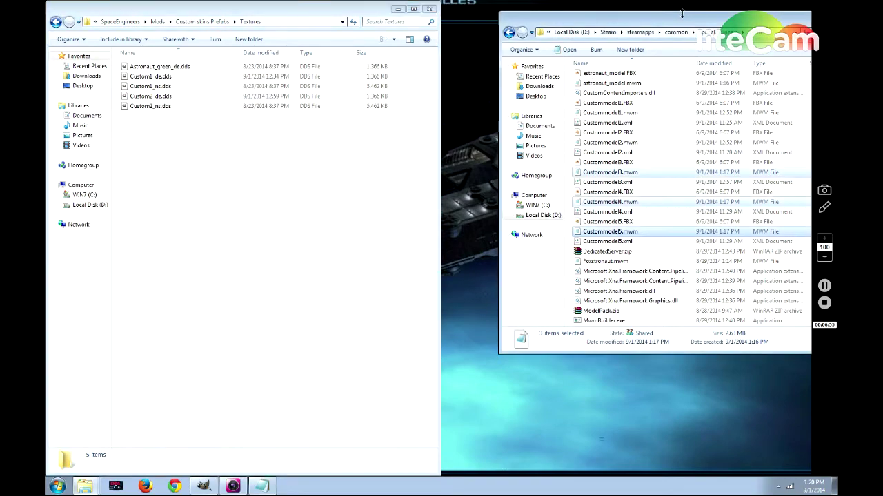
left_click_drag(683, 20, 604, 28)
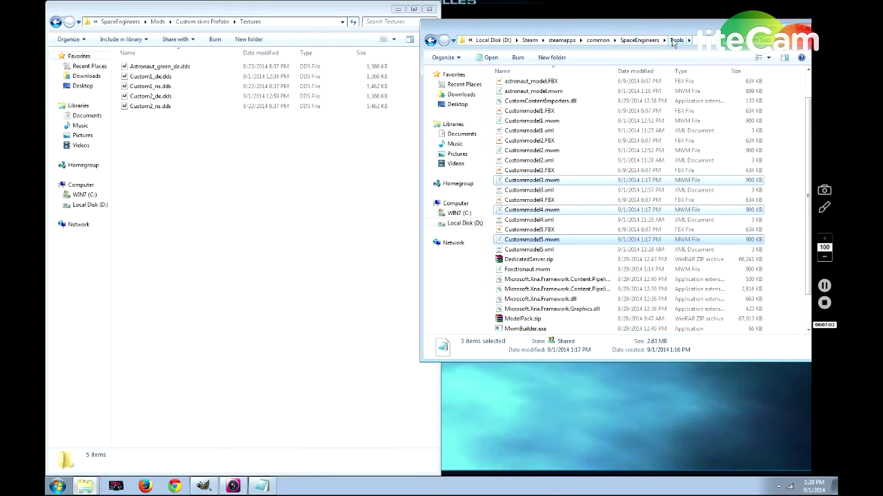
left_click(640, 40)
double_click(529, 115)
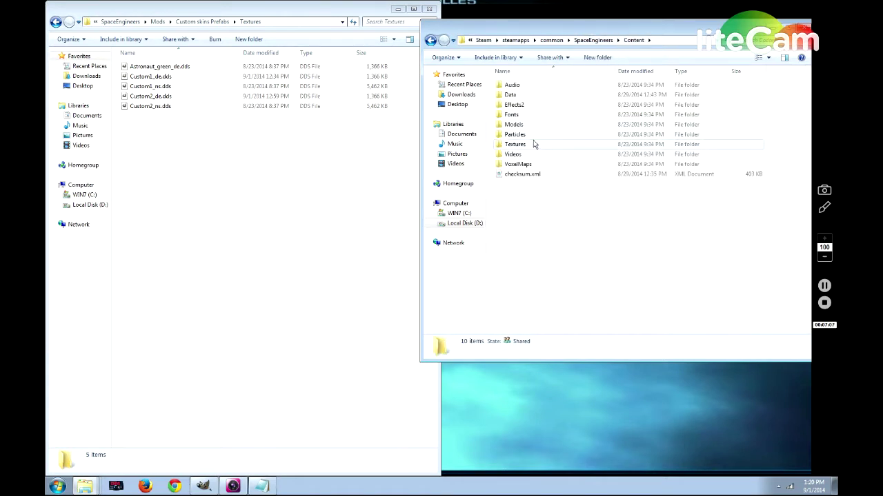
left_click(533, 143)
left_click(532, 144)
double_click(543, 149)
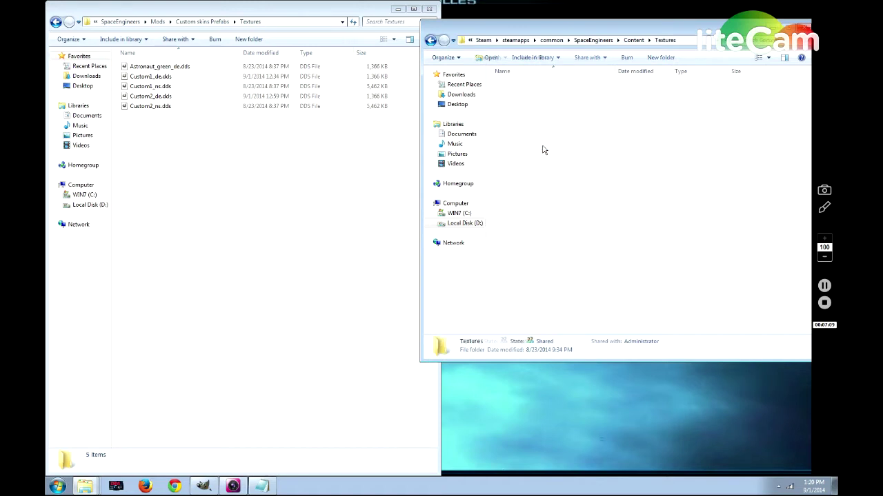
double_click(524, 144)
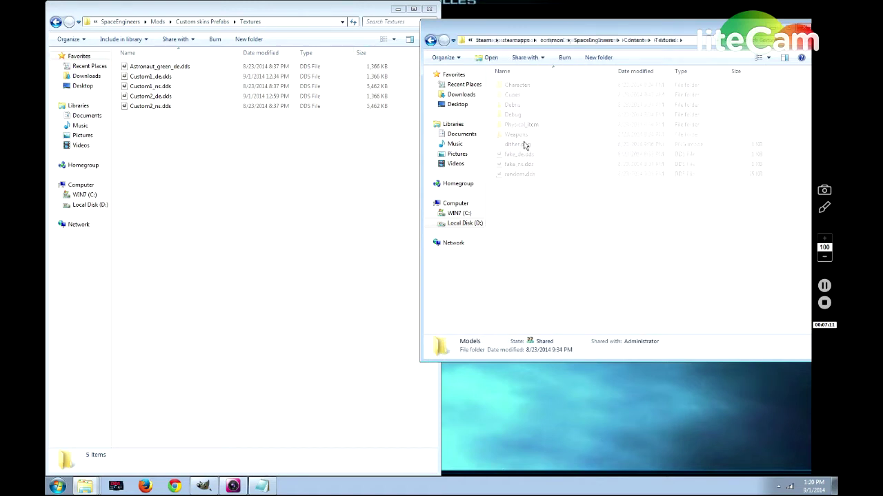
double_click(531, 84)
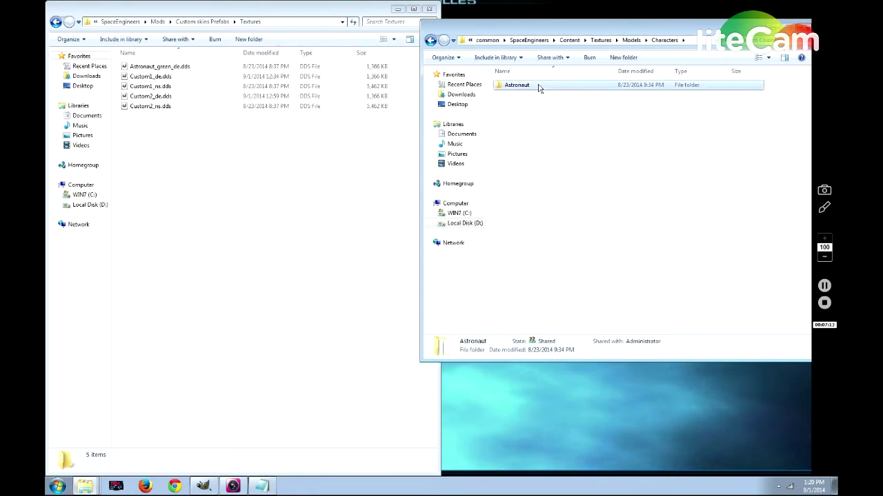
double_click(539, 86)
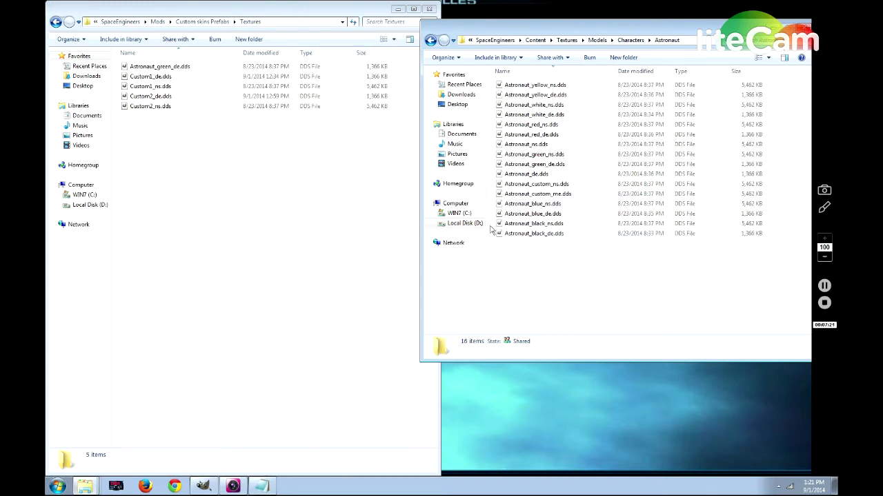
Step: Copy Astronaut_black_ns.dds and Astronaut_black_de.dds from the game's Astronaut folder into the mod's Textures folder
left_click_drag(492, 225, 514, 238)
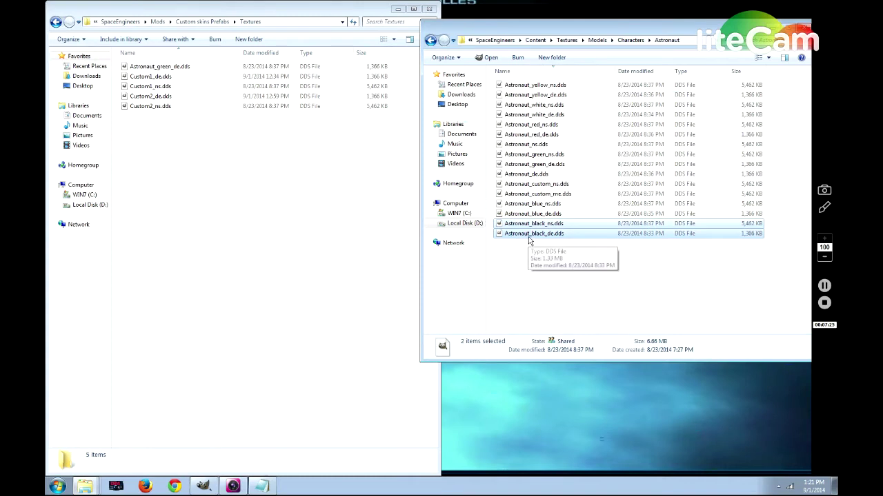
right_click(529, 238)
left_click(565, 368)
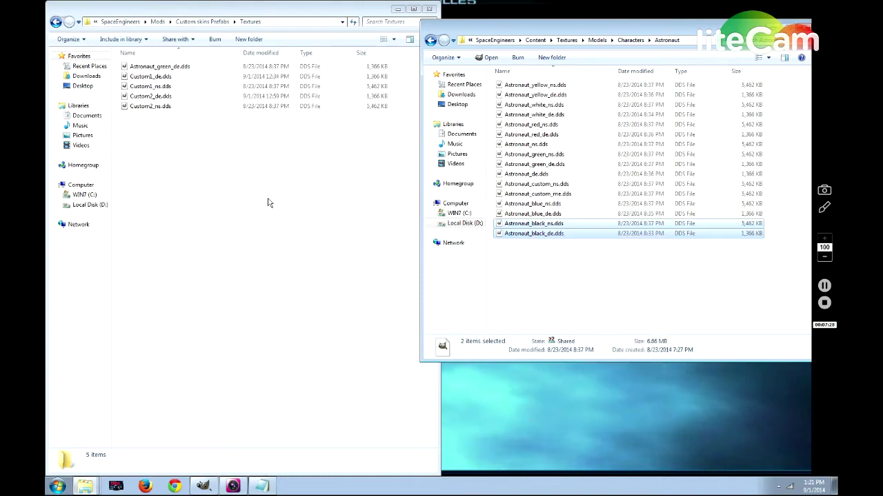
left_click(205, 162)
right_click(205, 161)
left_click(256, 233)
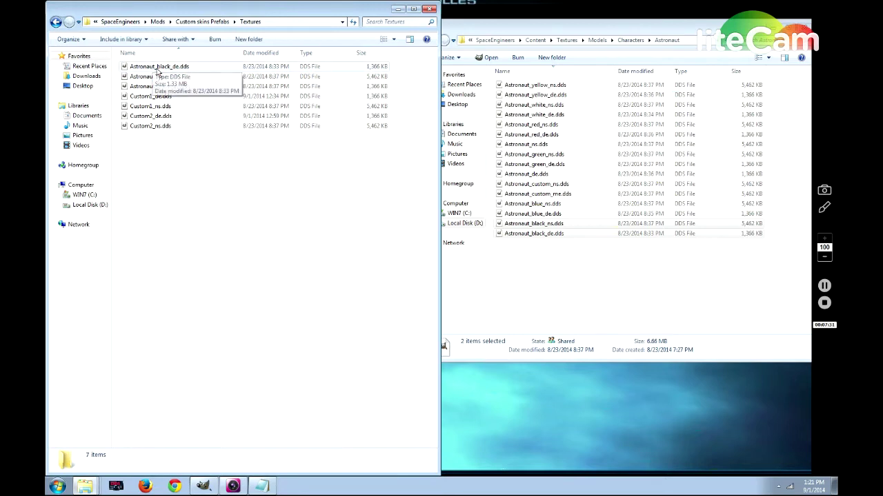
left_click(157, 68)
right_click(157, 69)
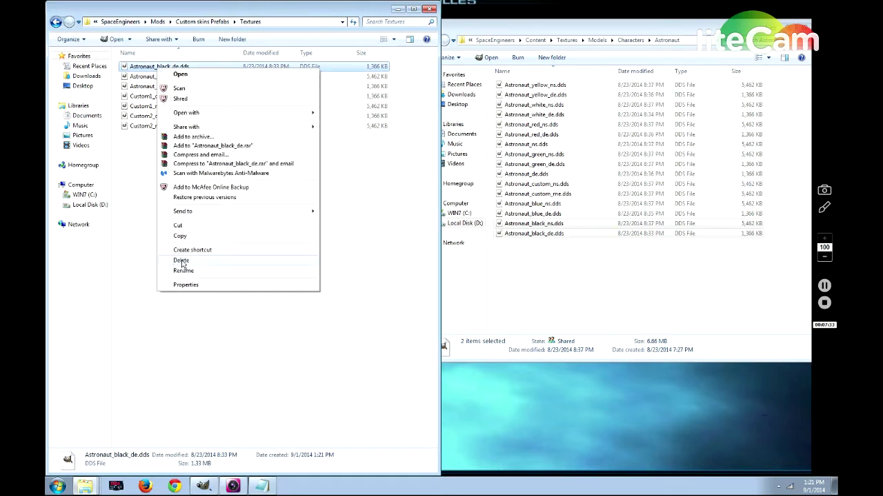
left_click(147, 222)
Step: Rename Astronaut_black_ns.dds in the mod's Textures folder to Custom5_ns.dds
left_click(182, 77)
right_click(182, 77)
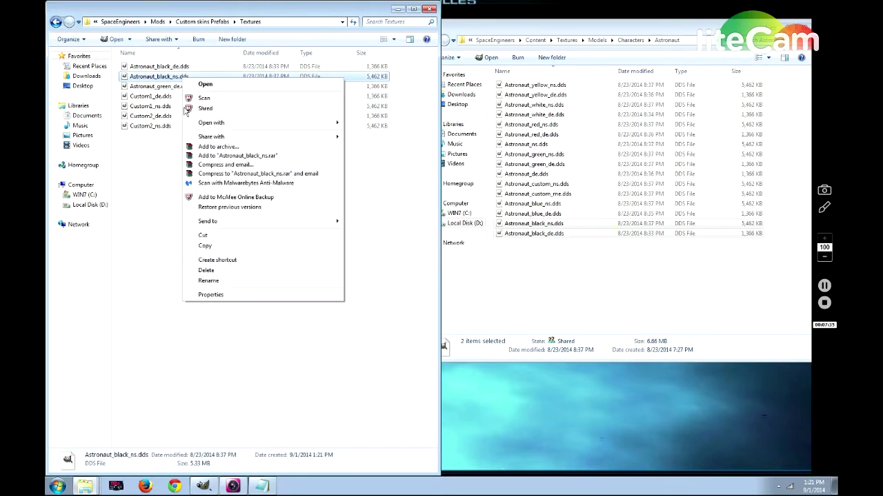
left_click(208, 280)
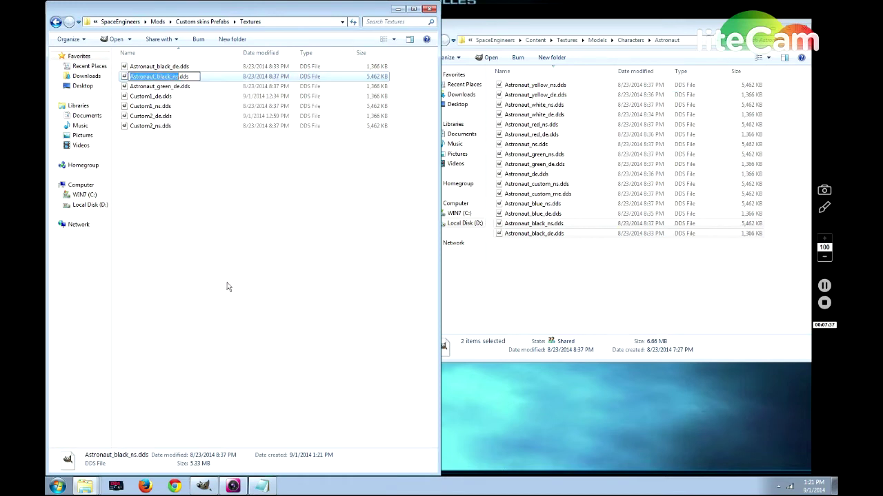
key("Left")
key("Left")
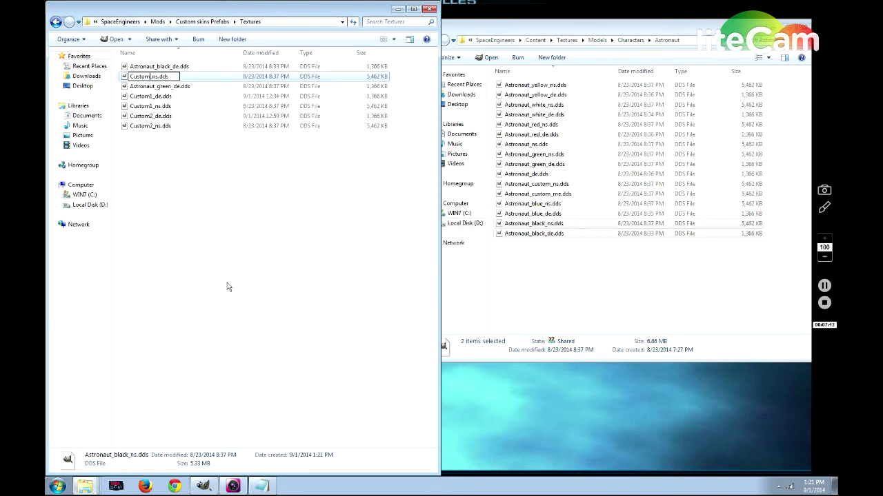
left_click(189, 187)
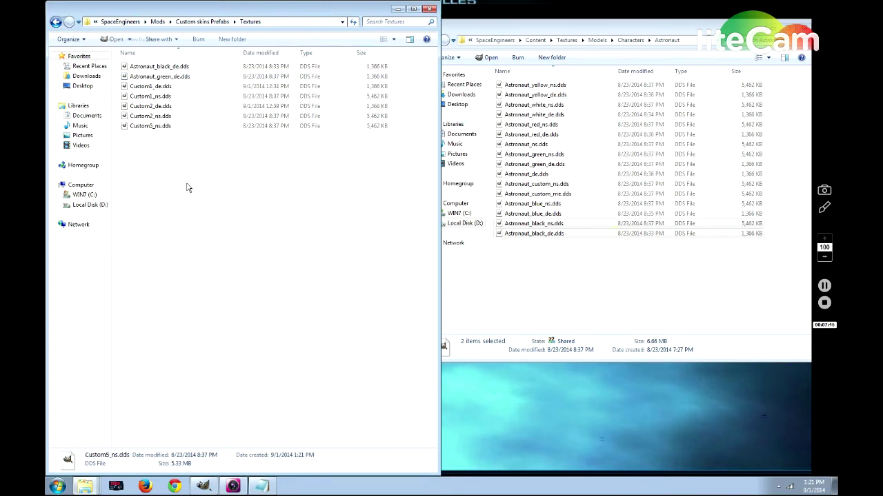
Step: Open the mod's Astronaut_black_de.dds in GIMP and paint two glowing eyes and a grinning mouth on the dark visor with the Pencil
left_click(205, 69)
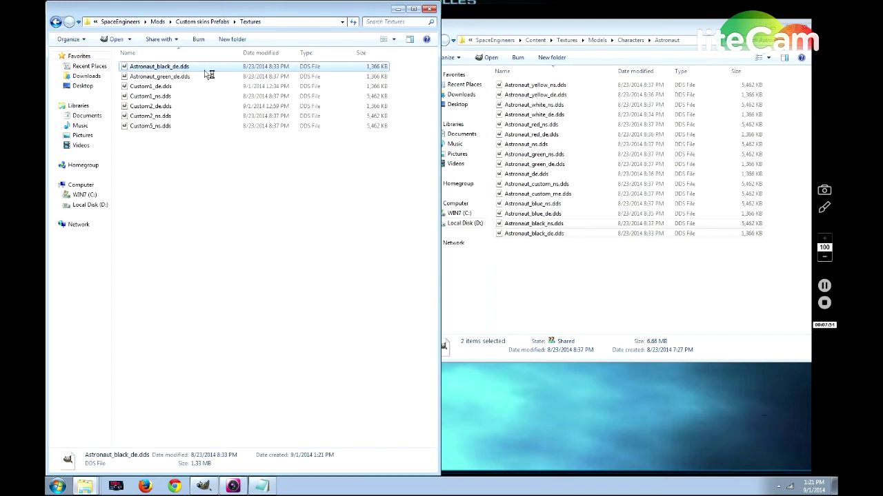
left_click(216, 94)
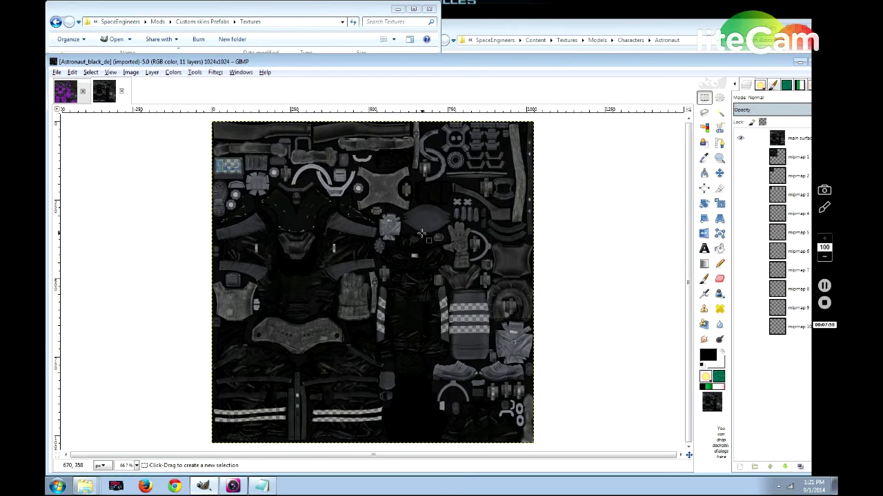
left_click(723, 266)
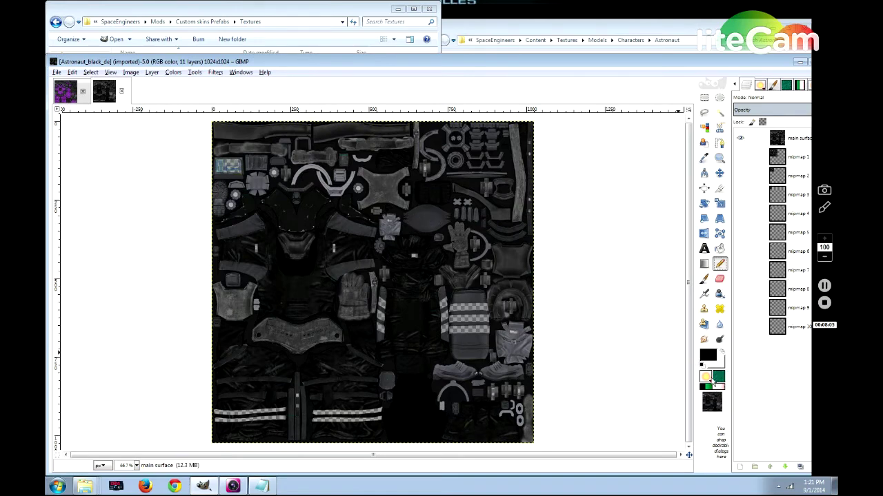
left_click(420, 213)
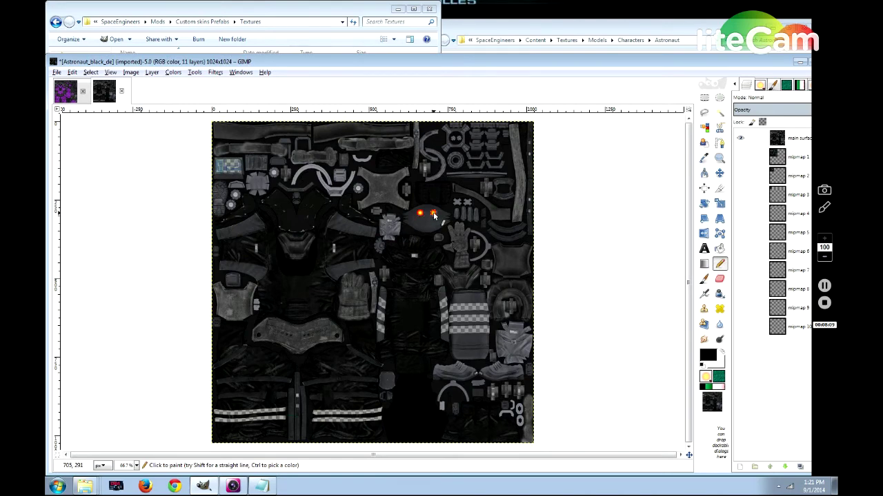
left_click_drag(424, 229, 439, 221)
Step: Start exporting the painted texture as Custom5_de.dds into the mod's Textures folder
left_click(56, 73)
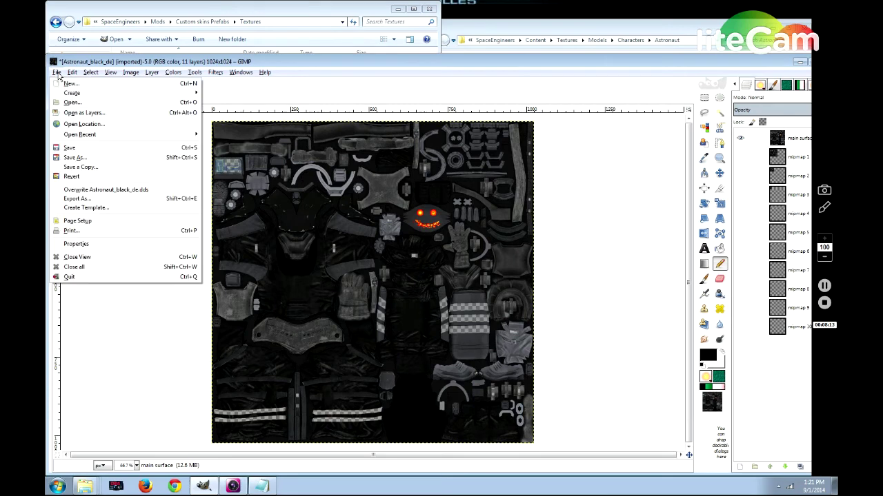
left_click(102, 199)
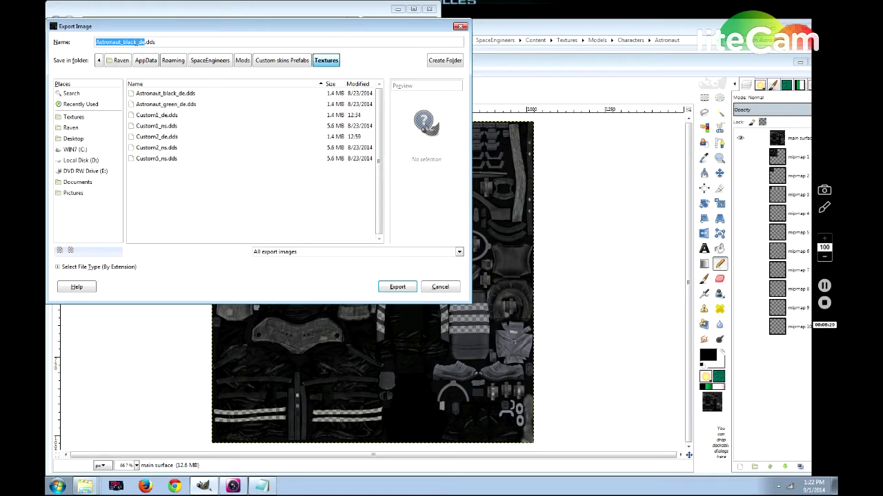
left_click_drag(137, 42, 73, 52)
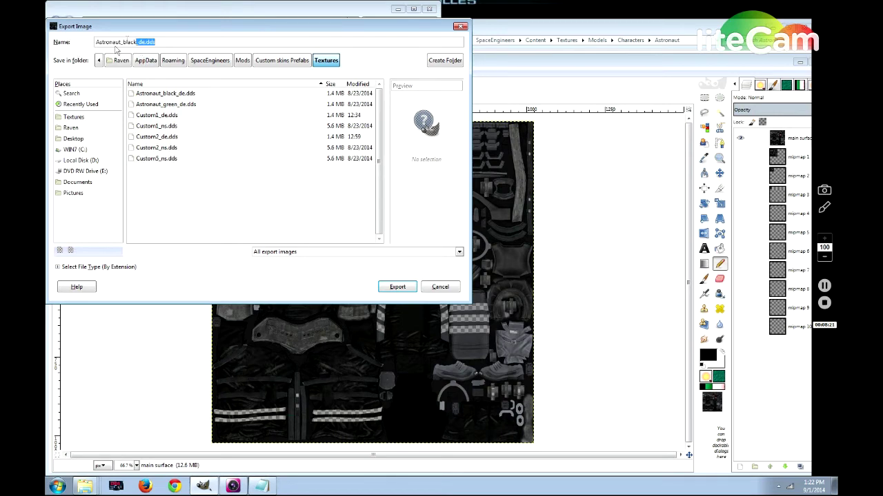
left_click_drag(136, 43, 109, 42)
type("Custom5")
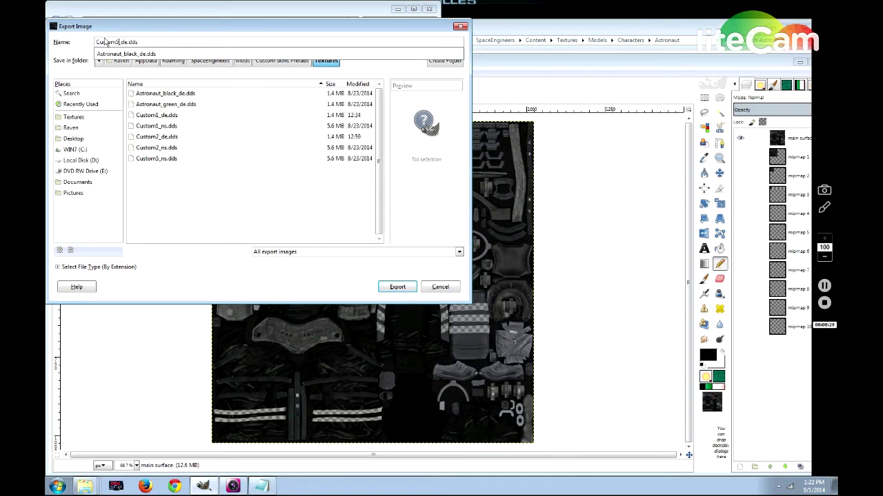
left_click(397, 287)
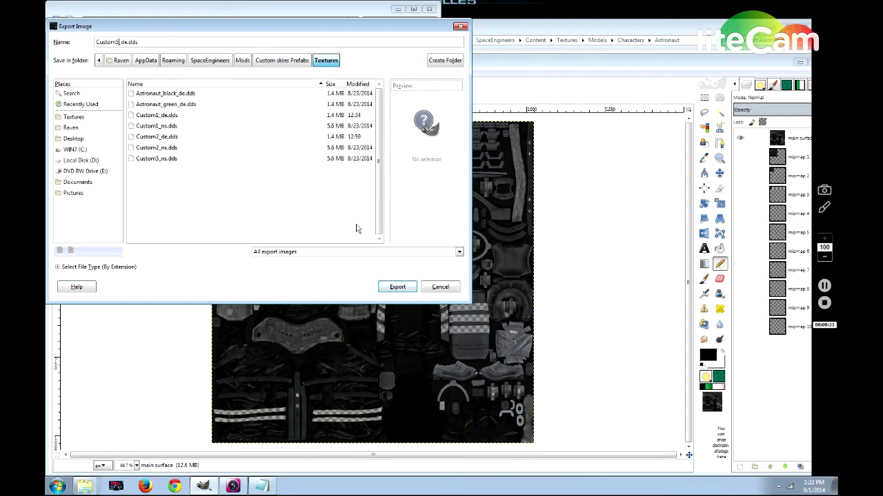
left_click(397, 287)
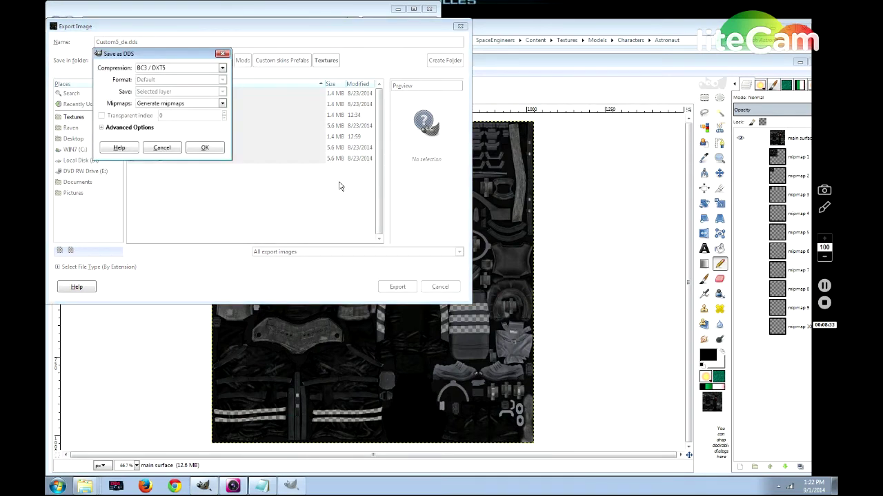
Step: Export the DDS with BC3 / DXT5 compression and generated mipmaps, and switch to Space Engineers
left_click(155, 103)
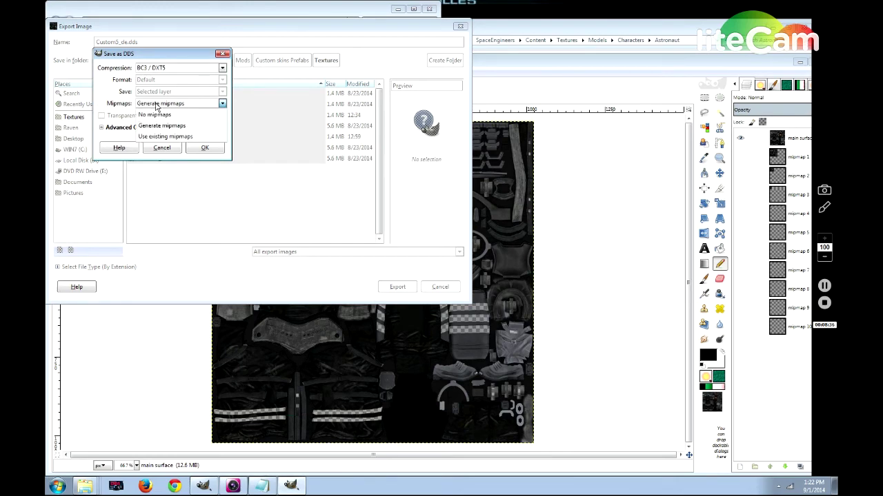
left_click(204, 108)
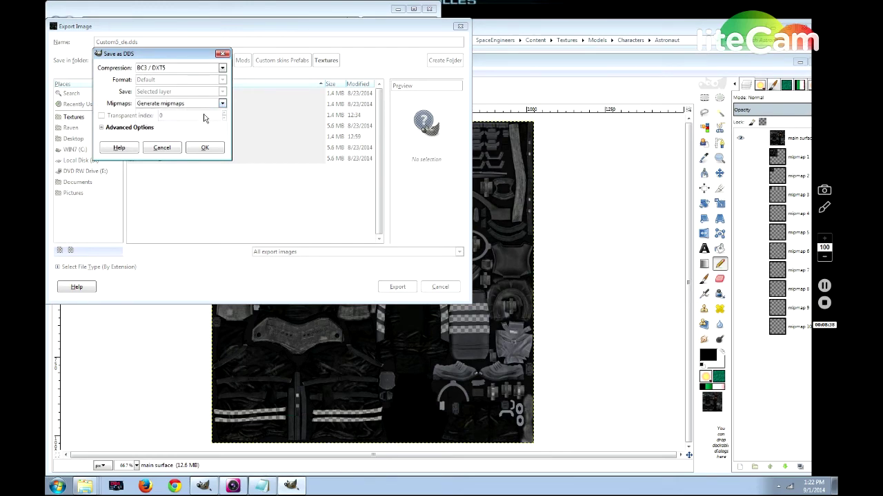
left_click(222, 69)
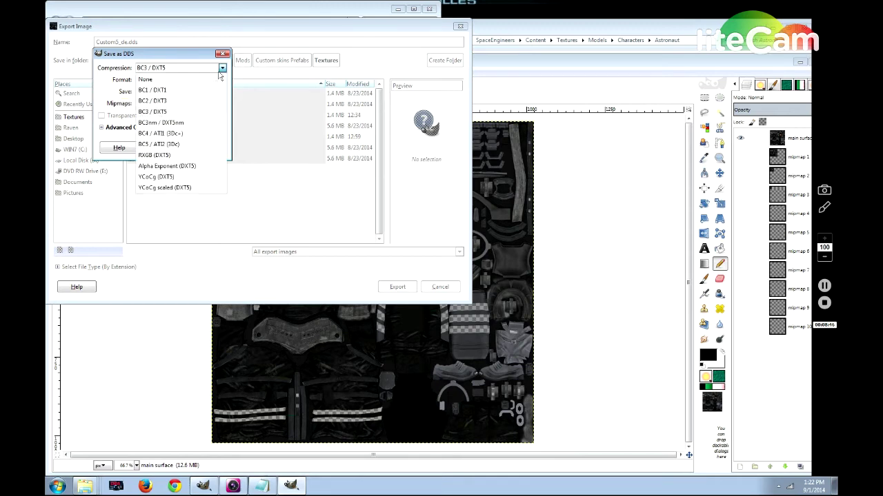
left_click(177, 112)
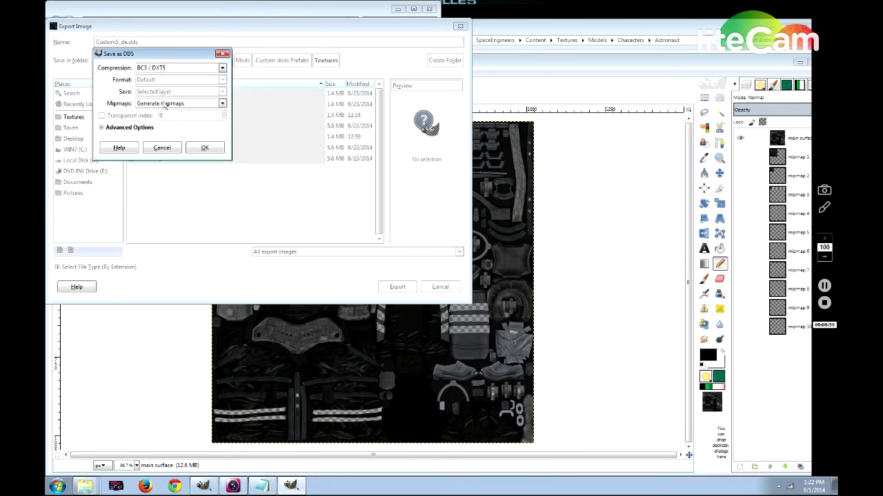
left_click(205, 149)
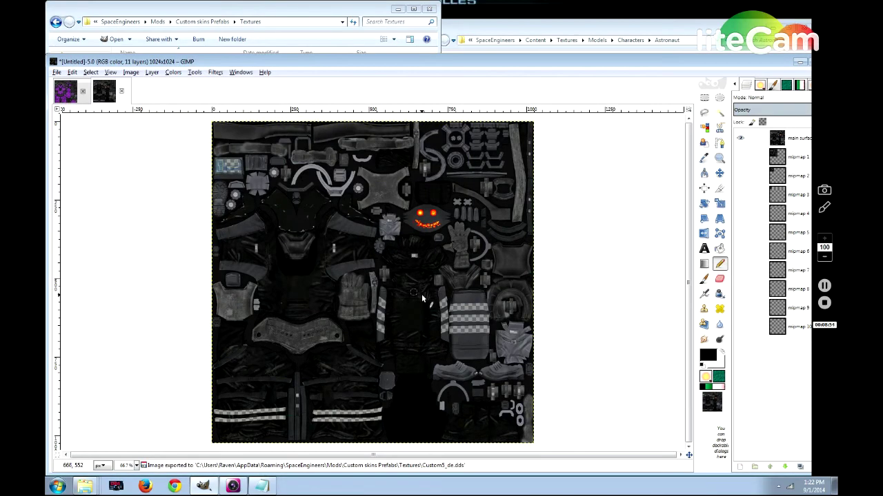
left_click(800, 62)
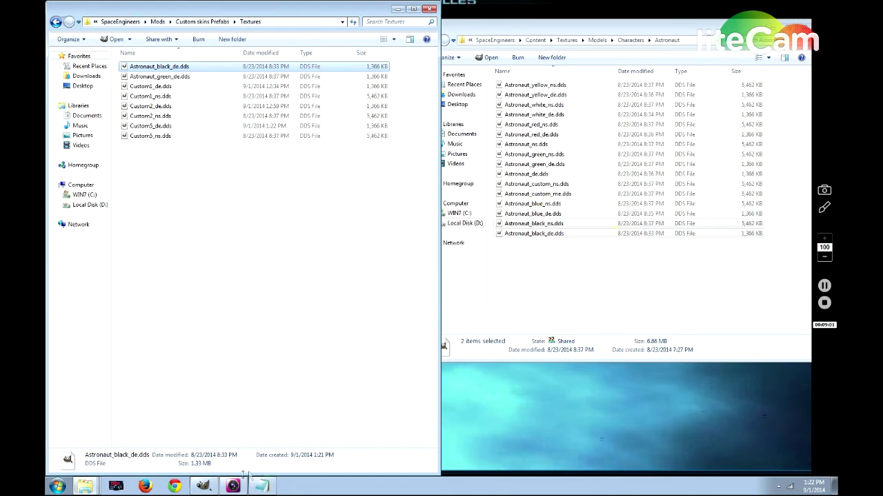
mouse_move(237, 487)
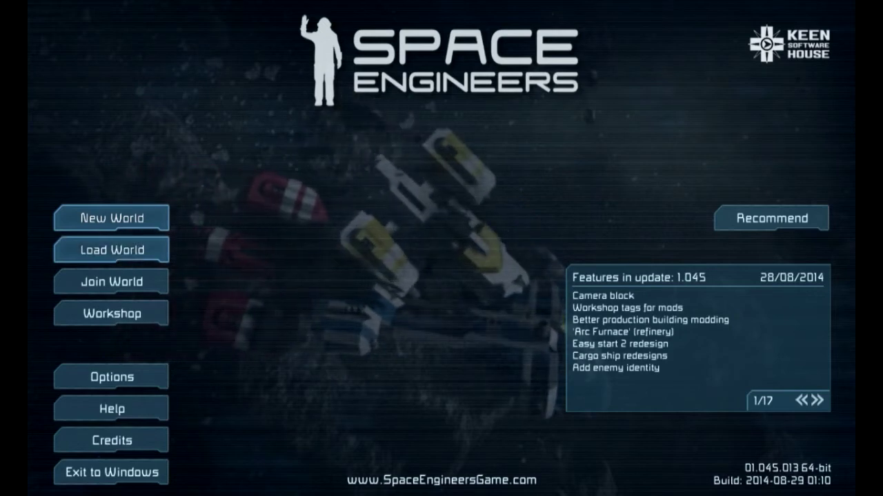
left_click(112, 218)
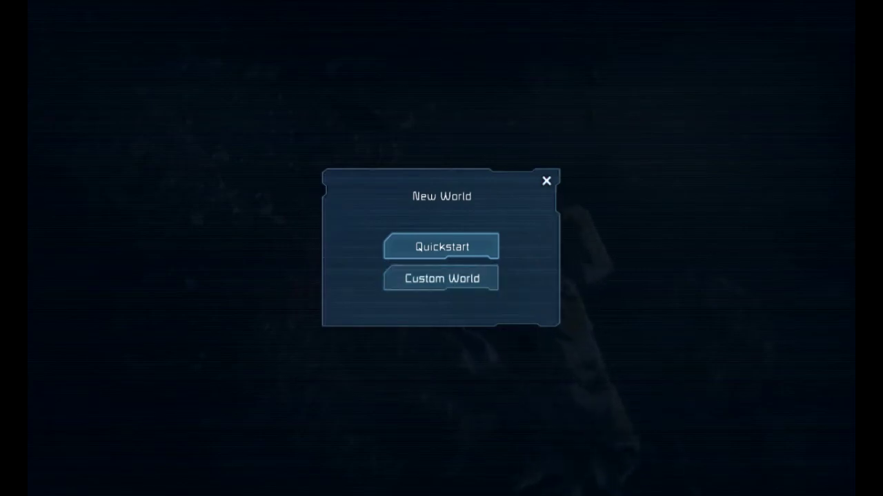
key("Escape")
left_click(111, 251)
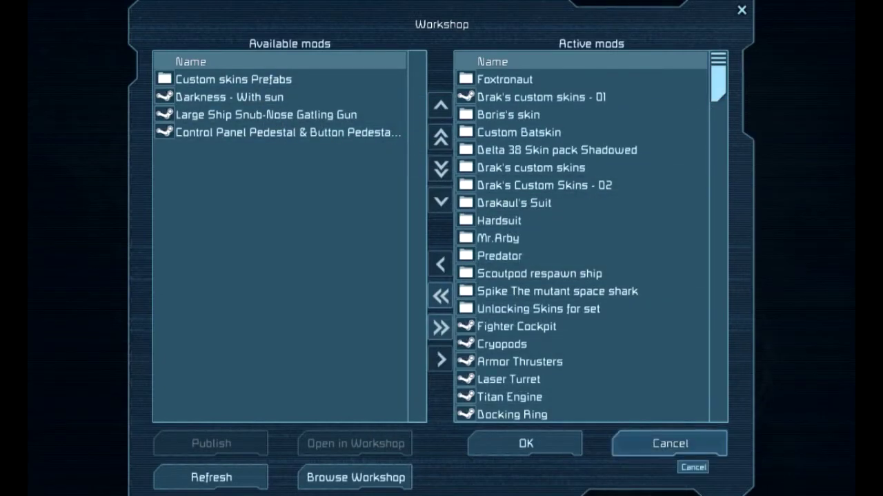
left_click(669, 445)
left_click(572, 390)
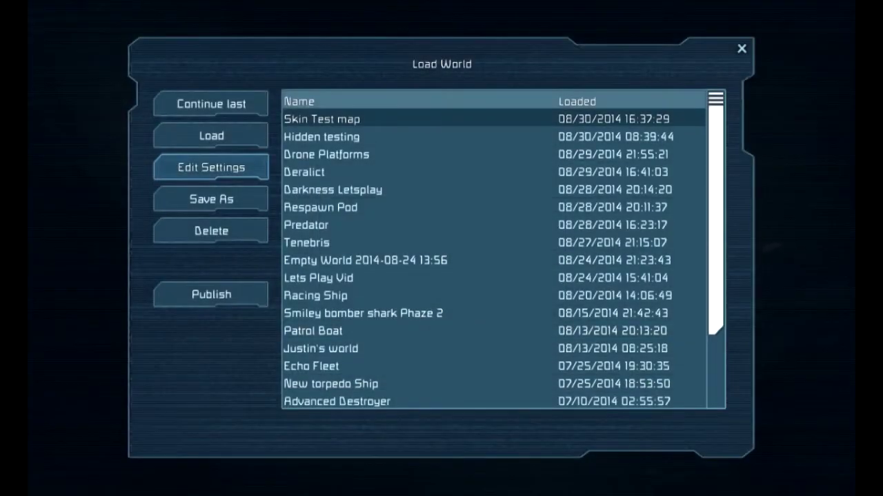
key("Escape")
Step: Create a custom Easy Start 1 world with the Custom skins Prefabs mod activated
left_click(111, 218)
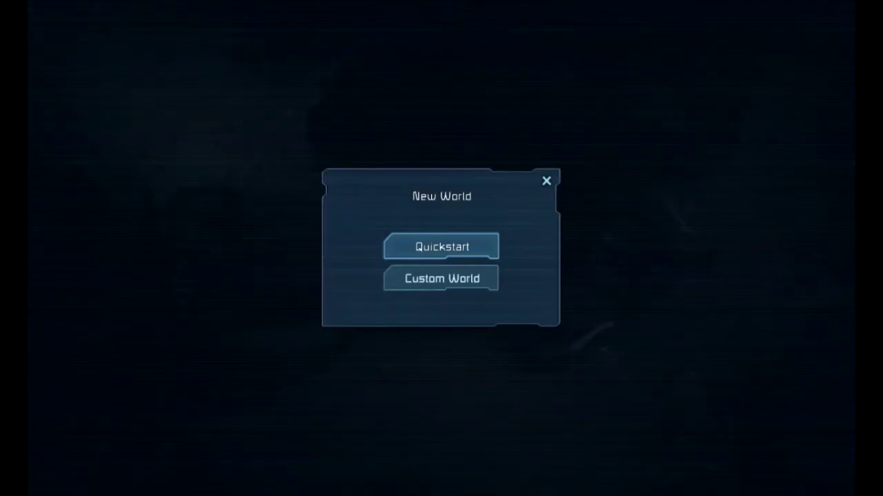
left_click(457, 282)
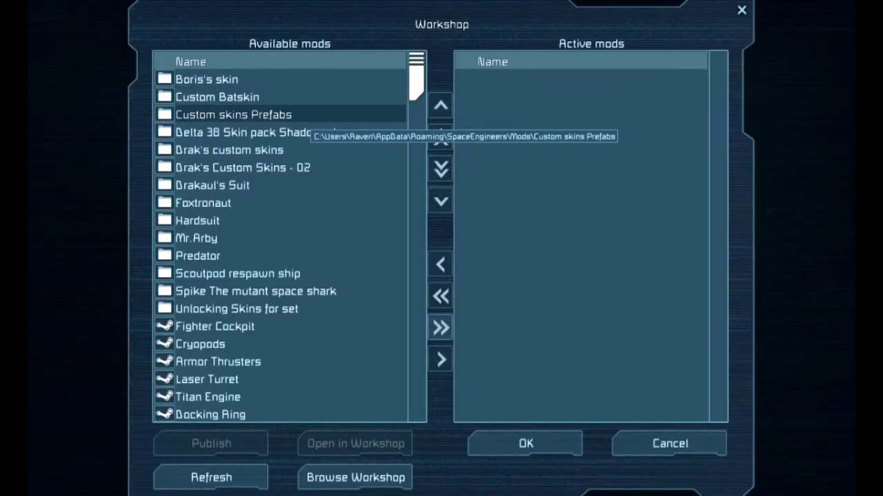
left_click(331, 115)
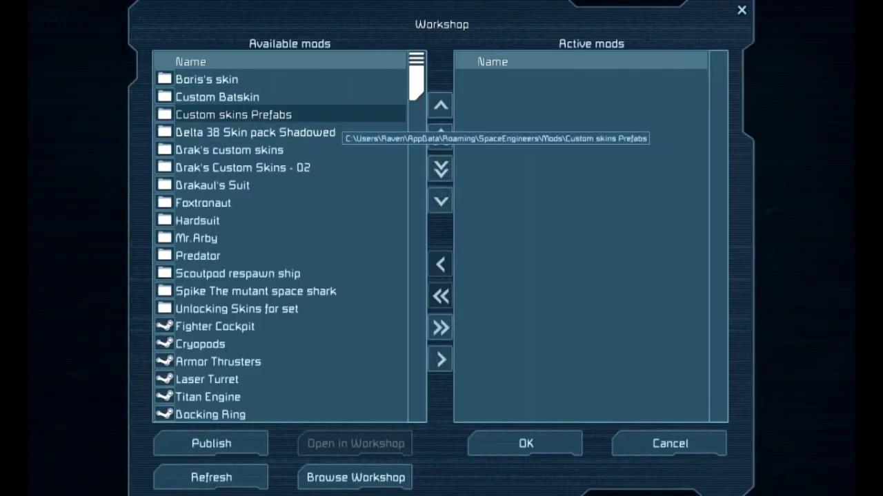
left_click(441, 359)
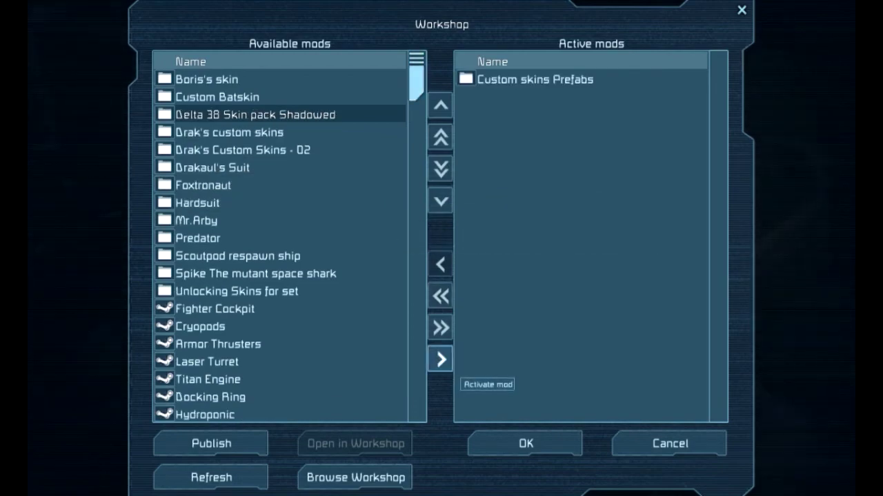
left_click(524, 445)
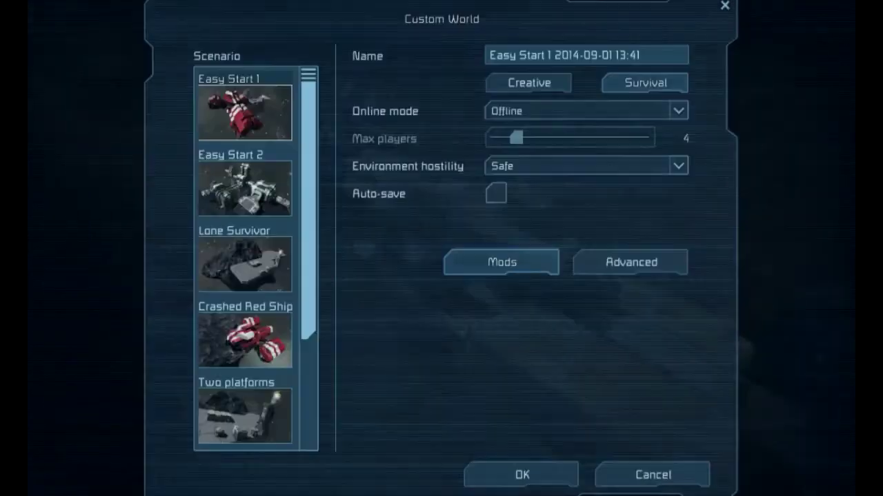
left_click(521, 474)
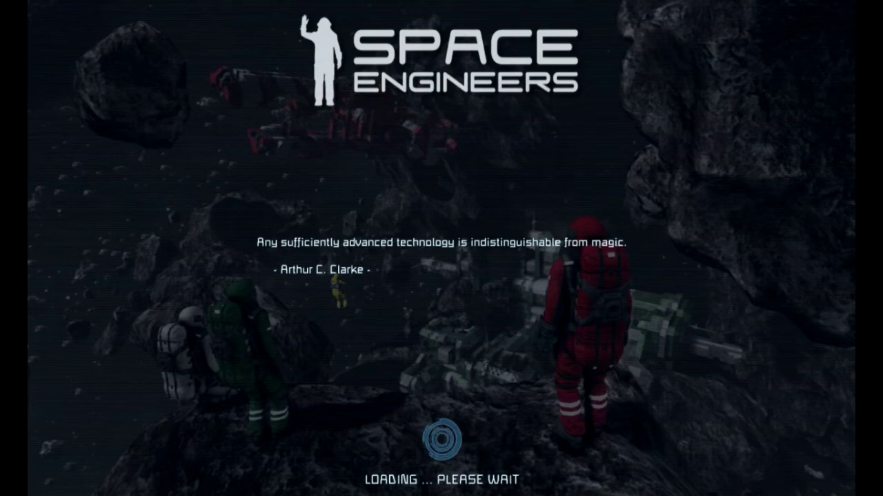
Step: Walk to the medical room, access its player model settings and choose First Model
key("w")
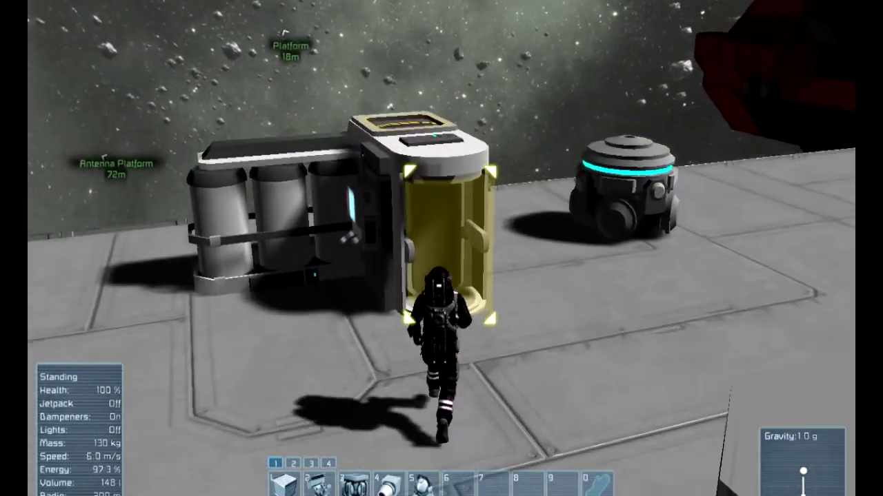
key("f")
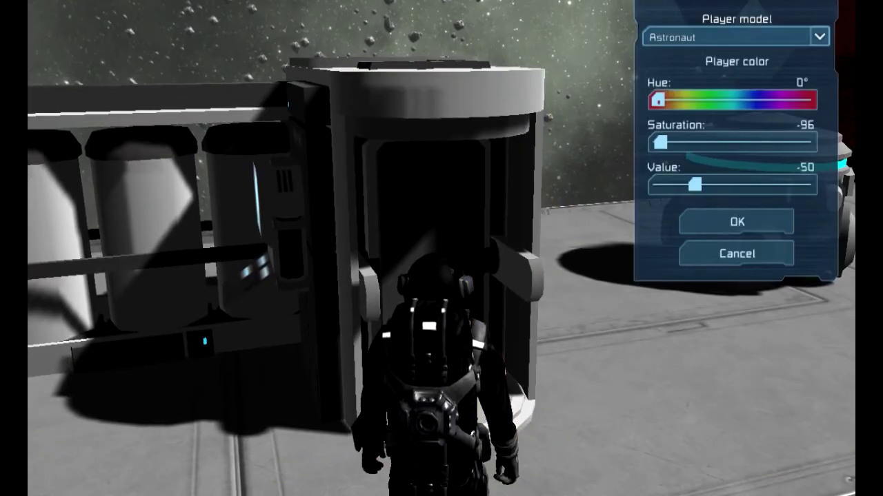
left_click(736, 36)
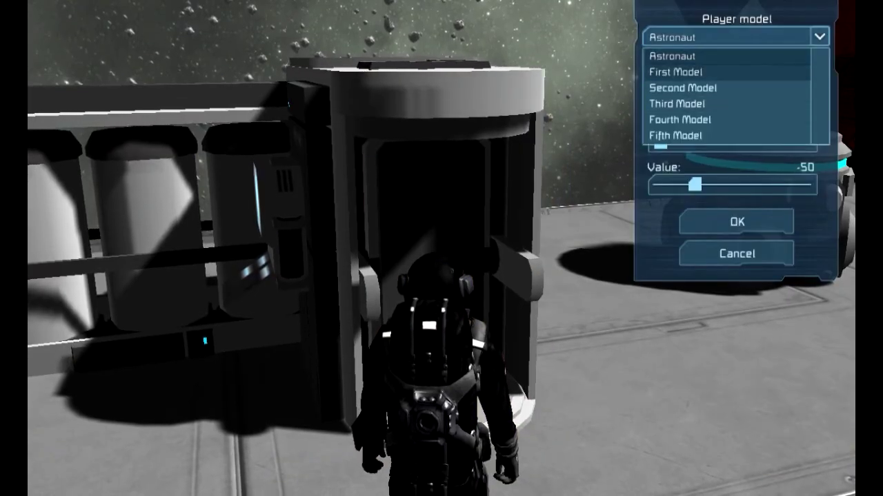
left_click(736, 37)
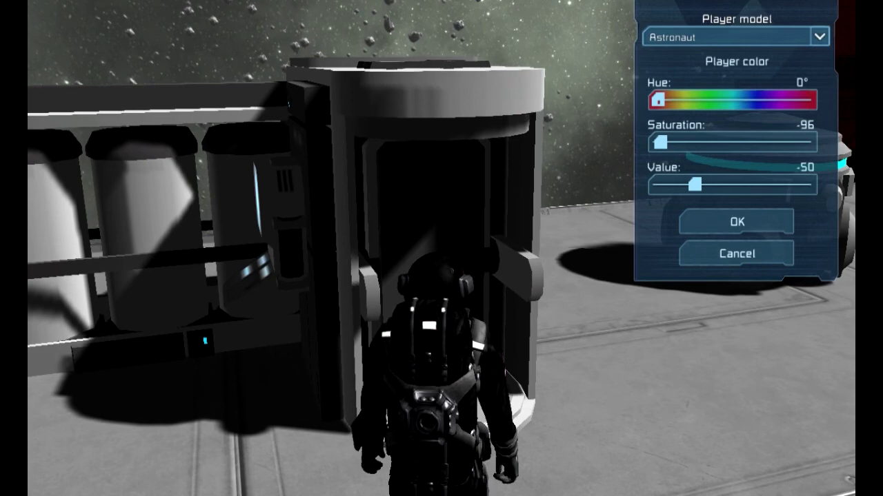
key("Return")
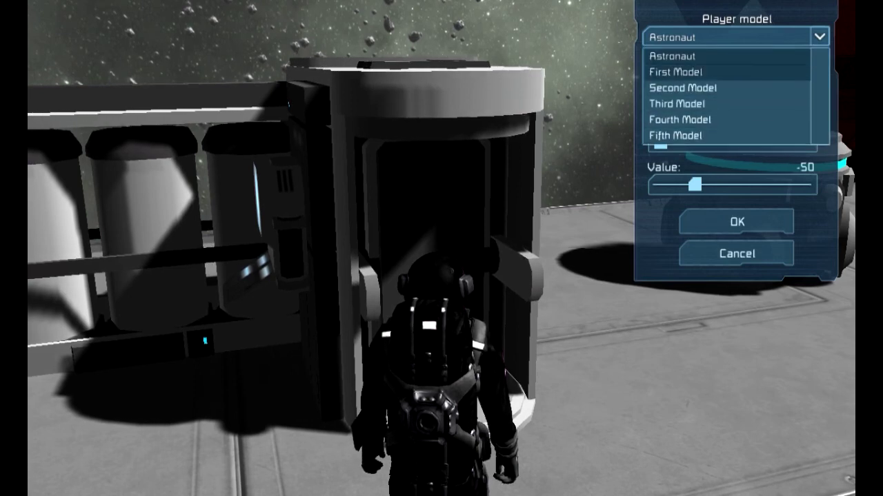
key("Return")
Step: Change the player model to Second Model and accept it
key("Return")
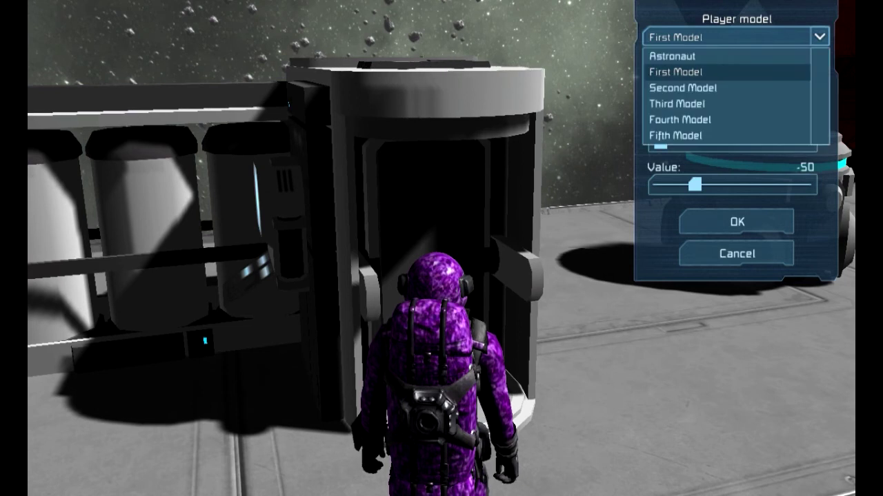
key("Return")
key("Return")
key("Down")
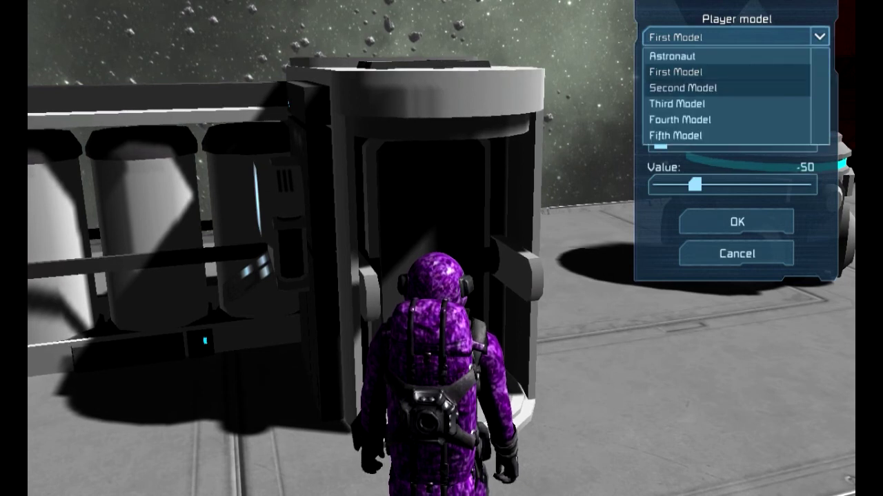
key("Return")
key("Down")
key("Return")
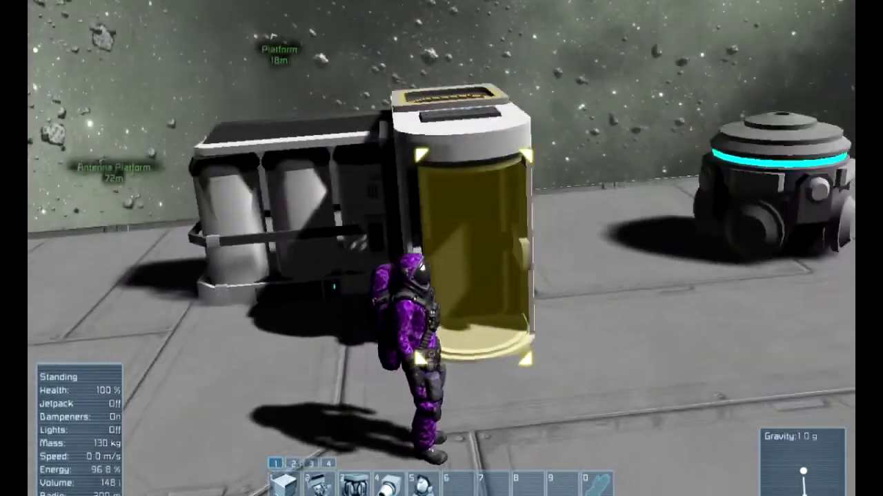
Step: Access the medical room's player model settings, preview Third Model and Fourth Model, and accept Fifth Model
key("f")
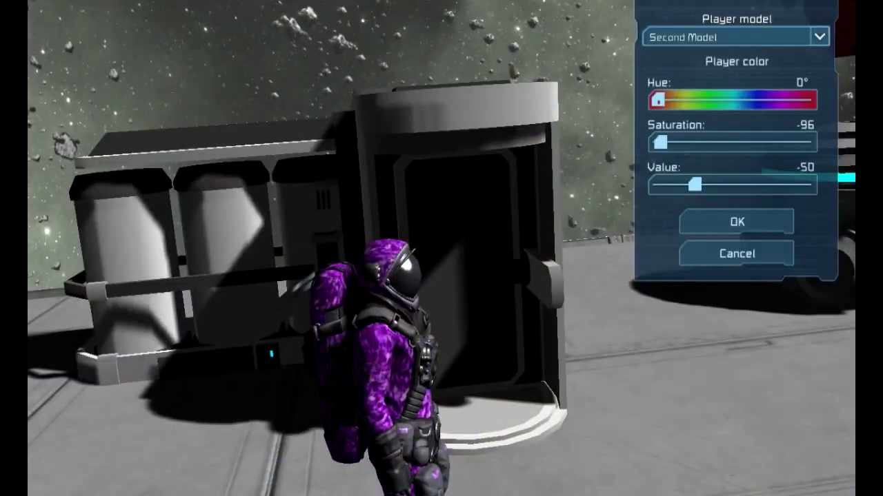
key("Return")
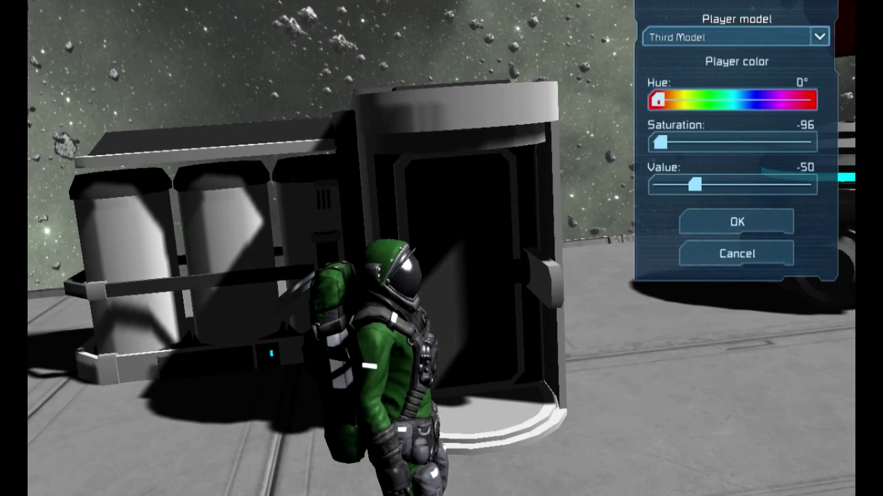
left_click(735, 37)
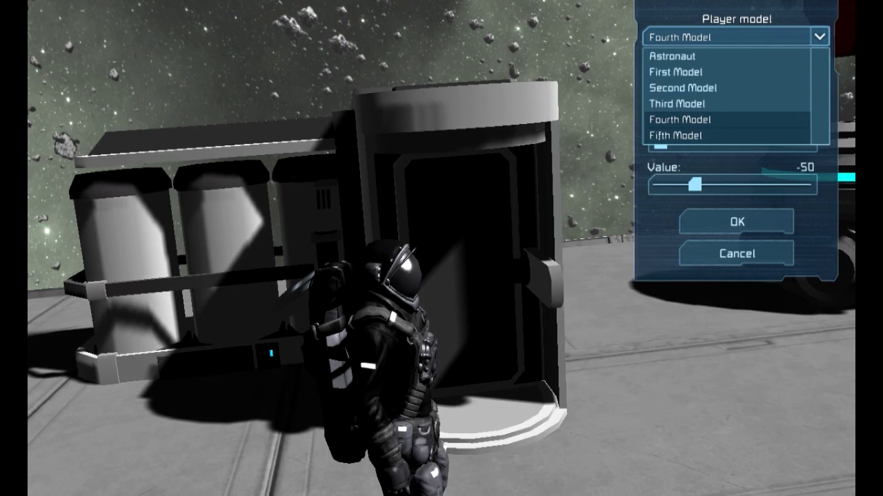
left_click(725, 135)
left_click(737, 221)
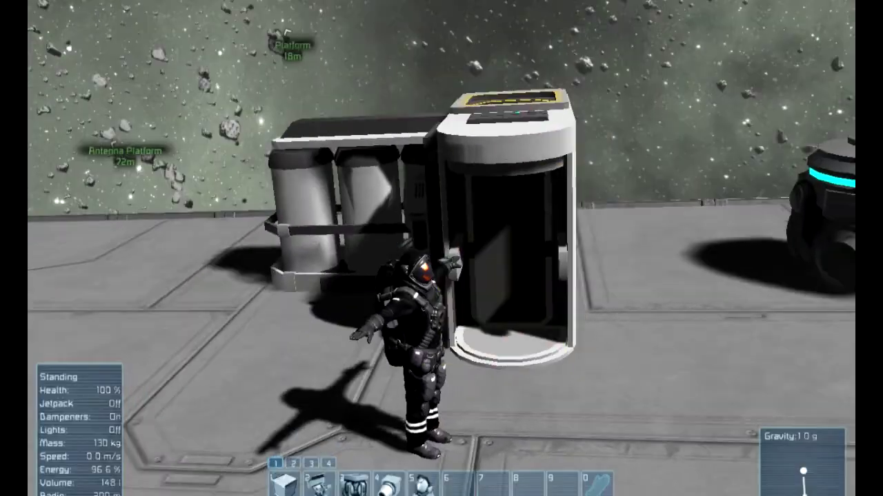
Step: Examine the astronaut's Fifth Model suit and visor from the front beside the medical room
key("w")
key("w")
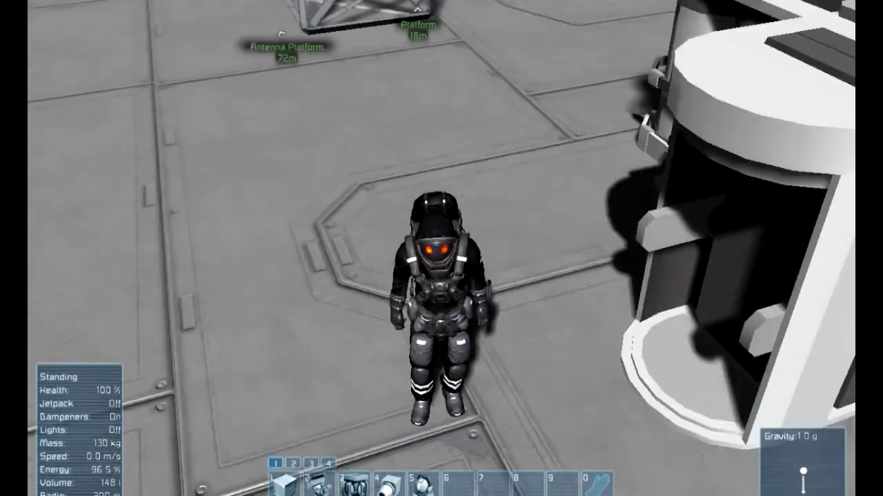
key("w")
Step: Return to the medical room's player model settings, reselect Fifth Model and accept it
key("f")
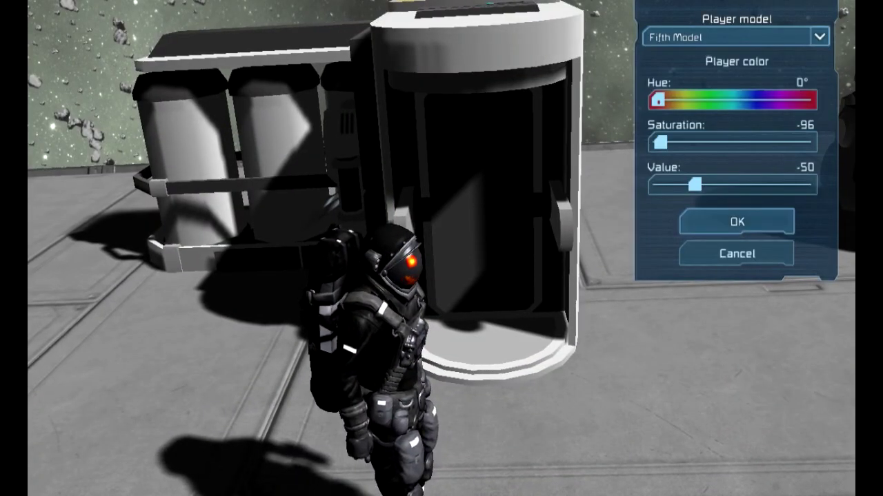
left_click(737, 221)
key("f")
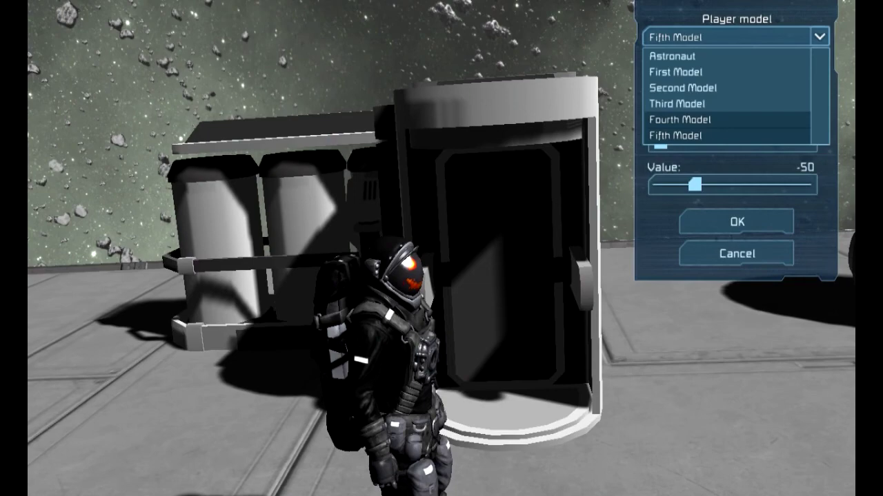
key("Return")
key("f")
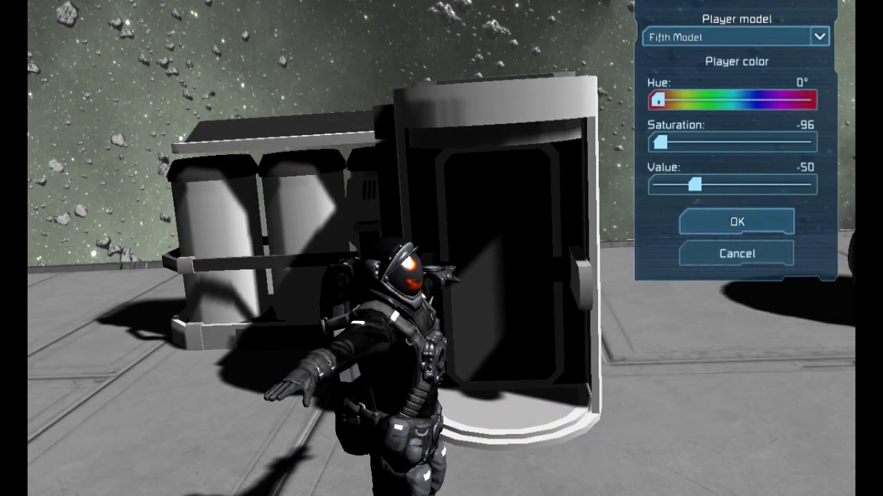
key("Return")
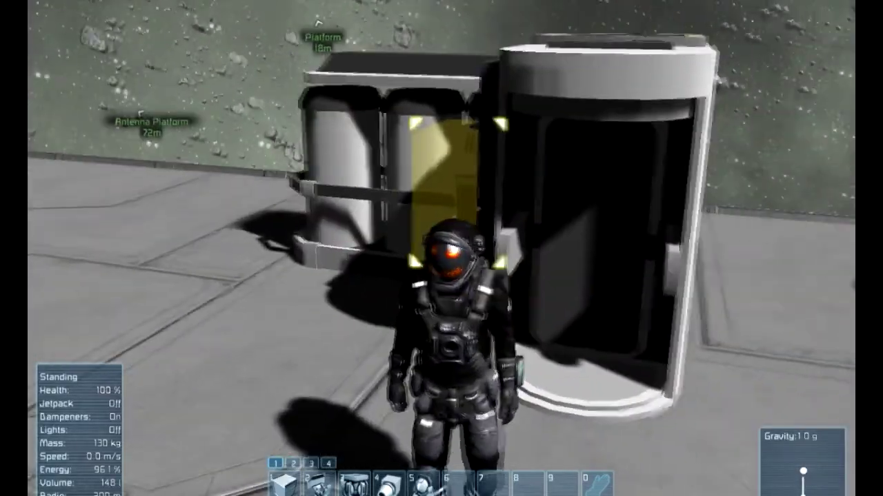
Step: Walk away from the medical room and crouch to examine the custom suit and visor in motion
key("s")
key("w")
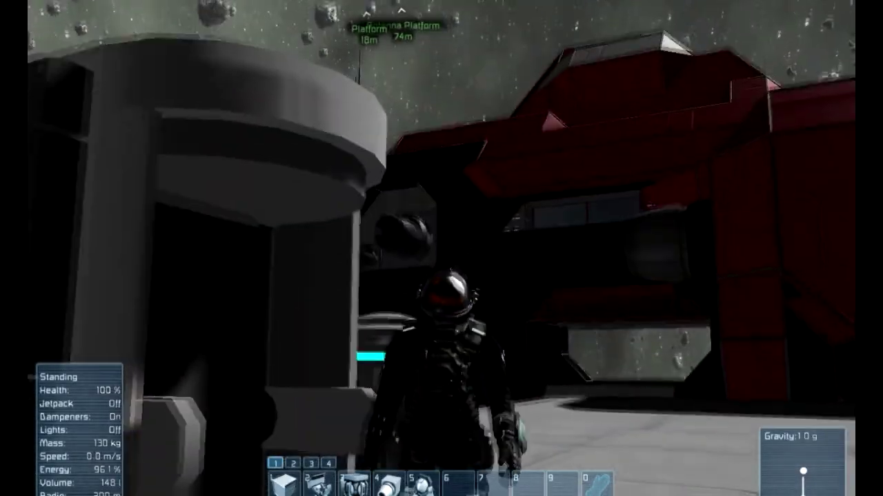
key("w")
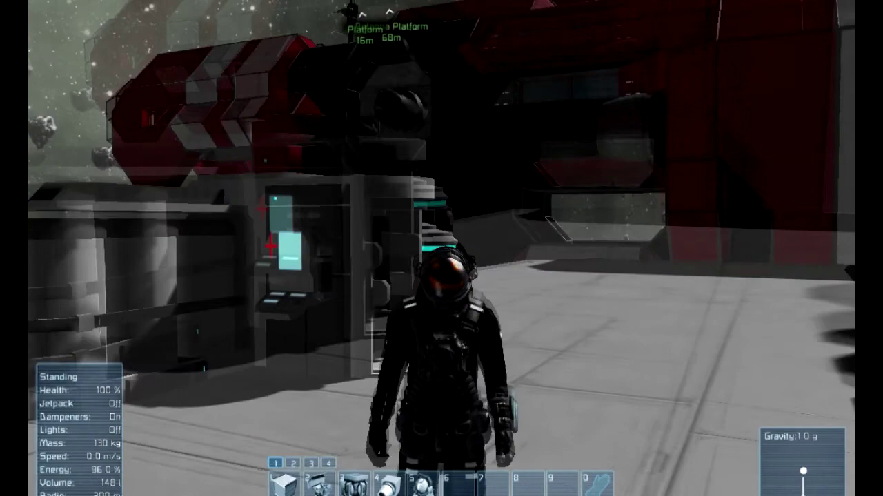
key("c")
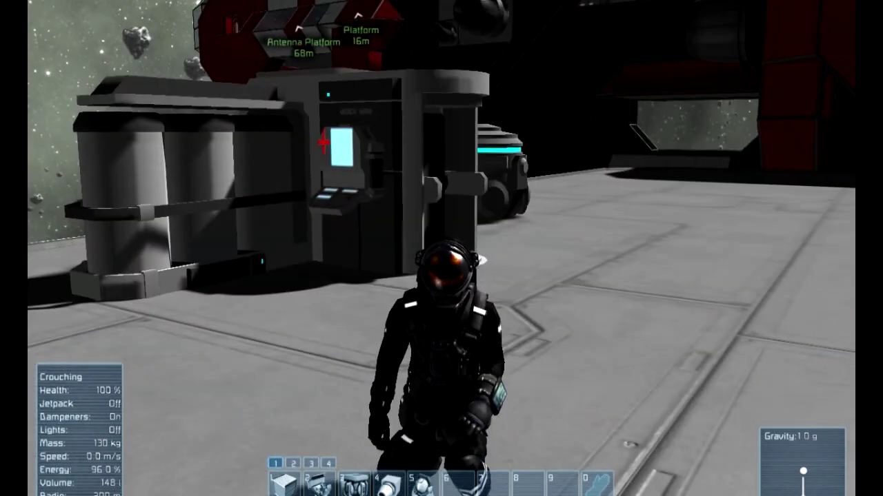